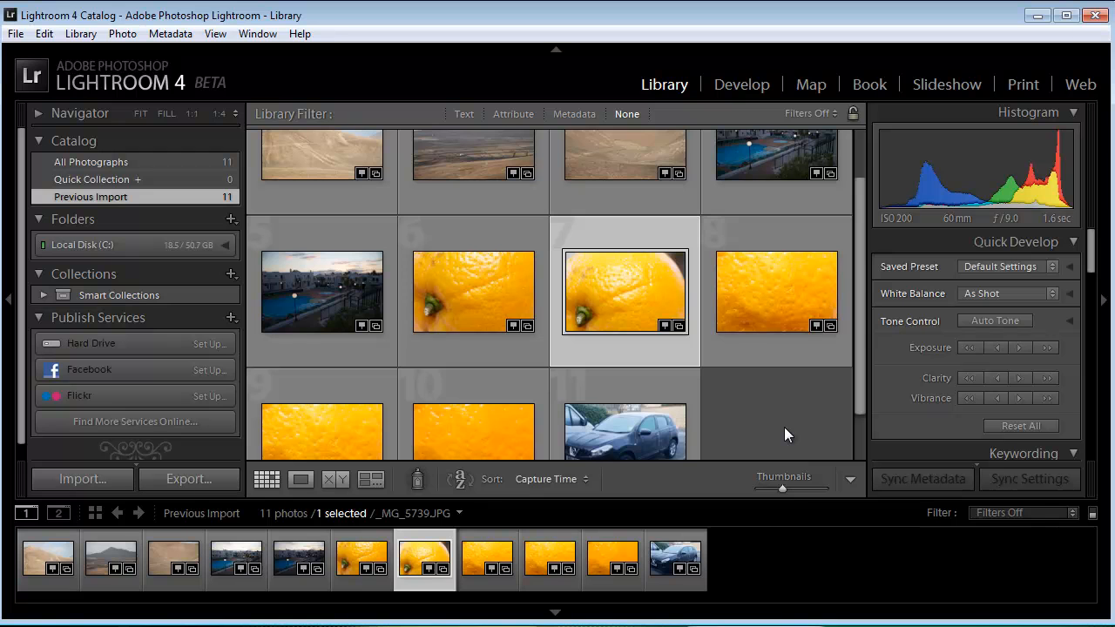
Step: Try rotating the third landscape photo in the grid to portrait orientation
click(690, 206)
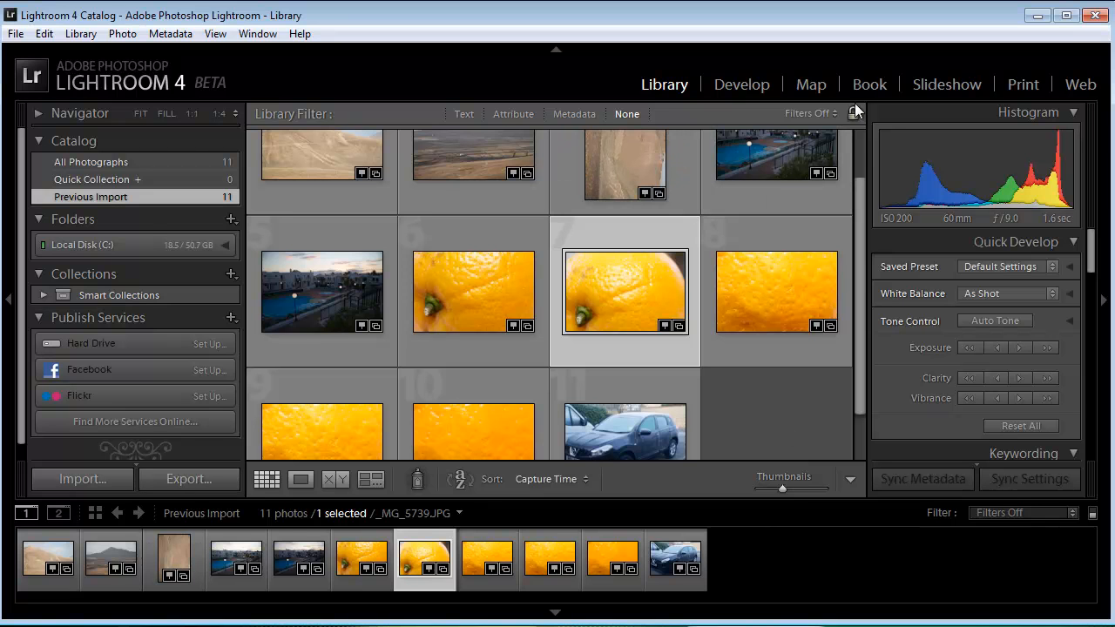
mouse_move(857, 284)
mouse_down()
mouse_move(852, 239)
mouse_move(853, 300)
mouse_up()
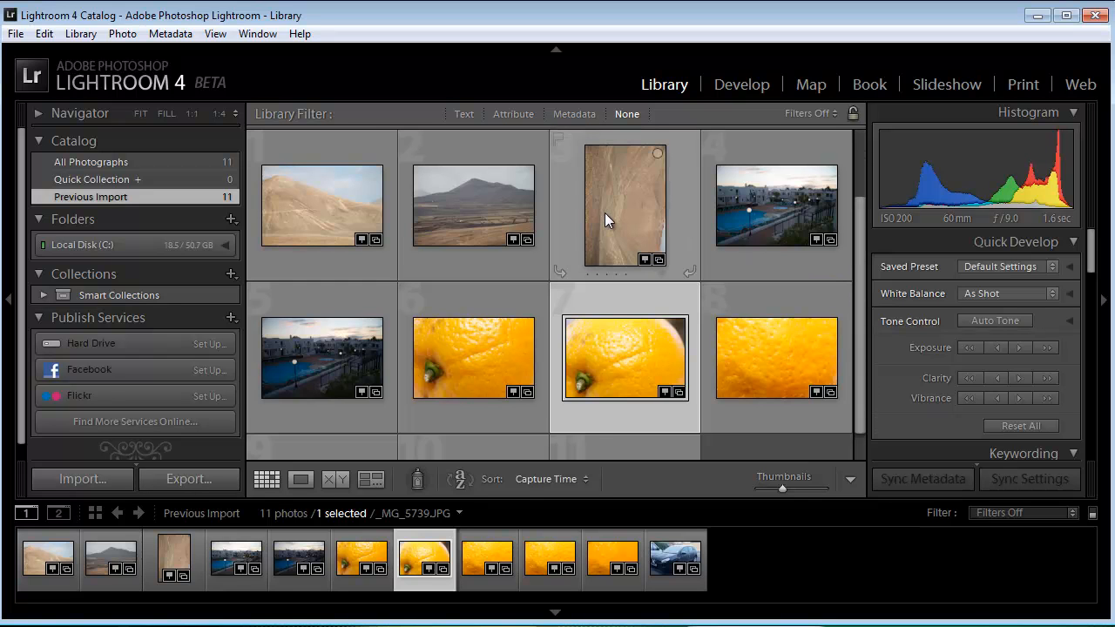
drag(863, 307, 843, 336)
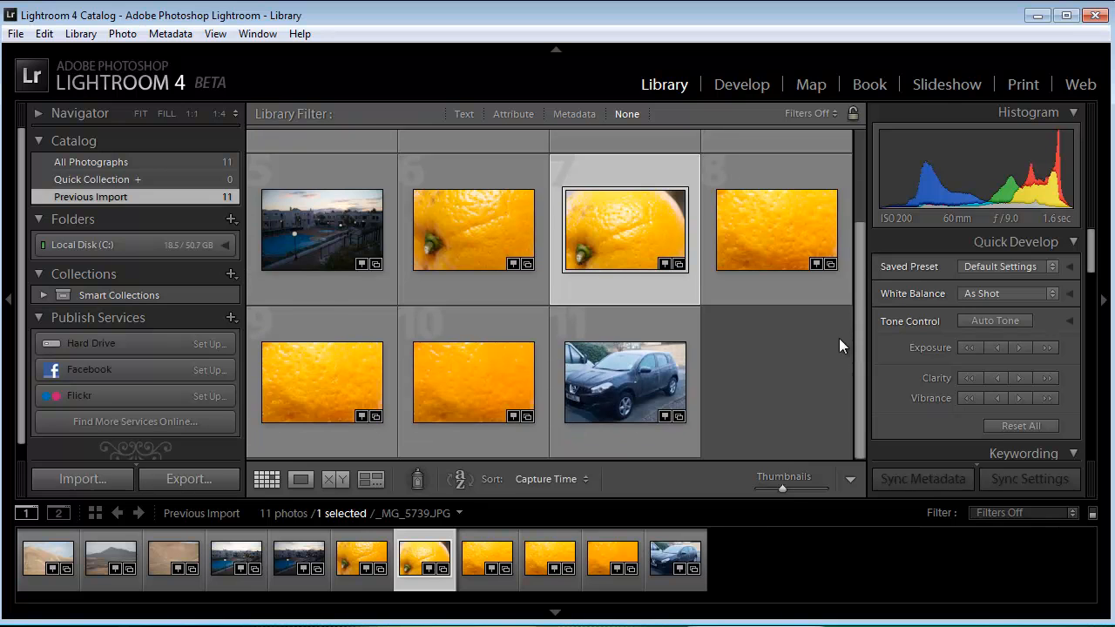
Step: Switch to the Book module, select all the imported photos, and select the orange photo on page 13
click(869, 83)
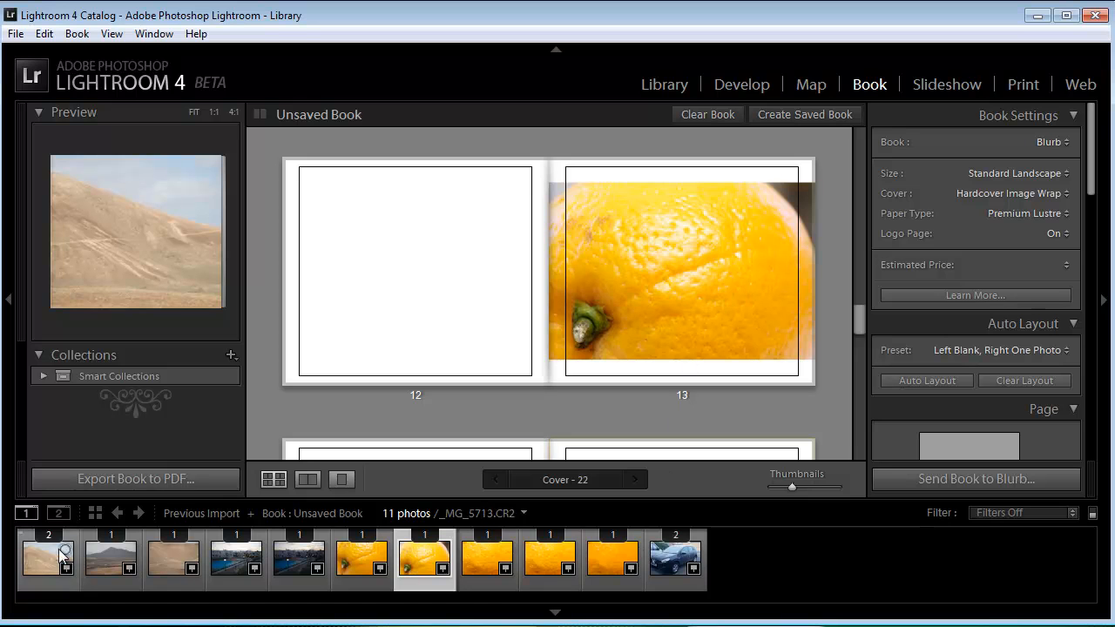
click(40, 569)
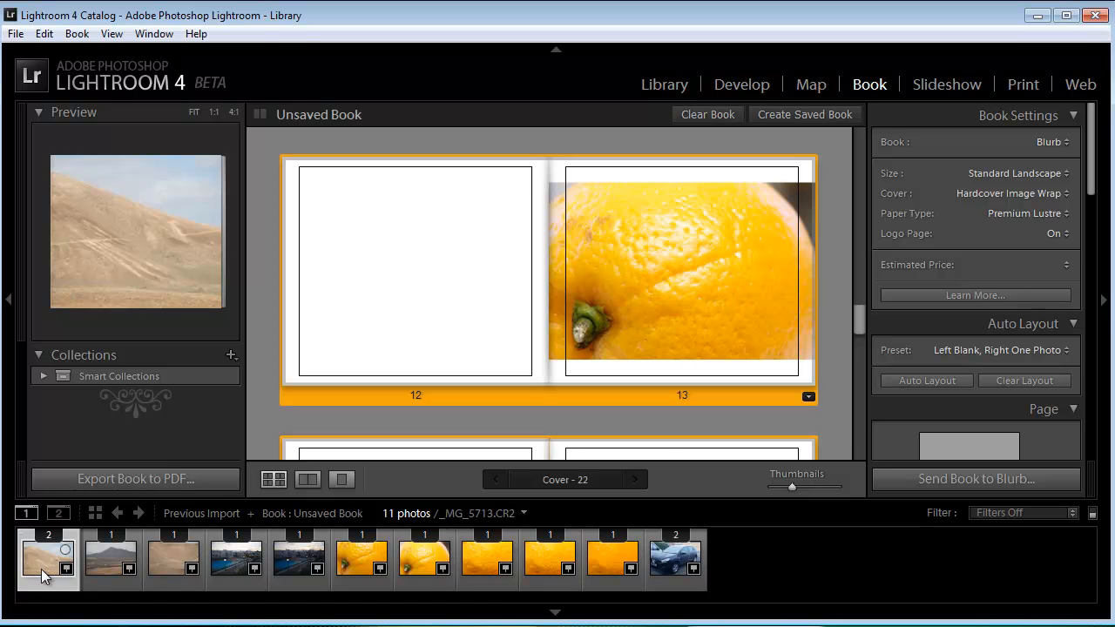
shift+click(663, 562)
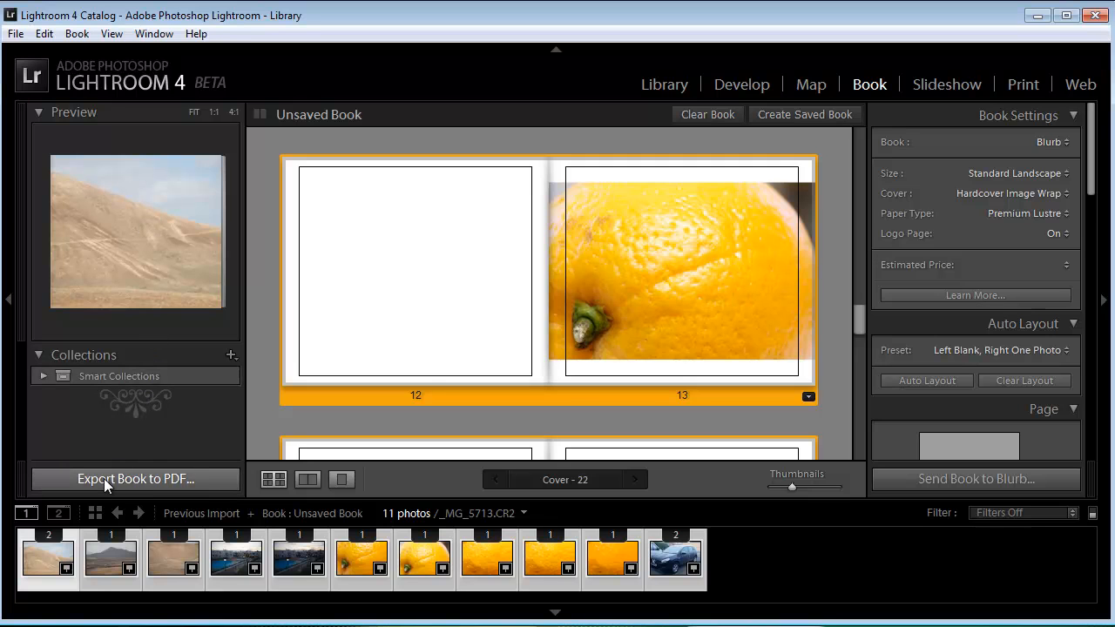
click(689, 200)
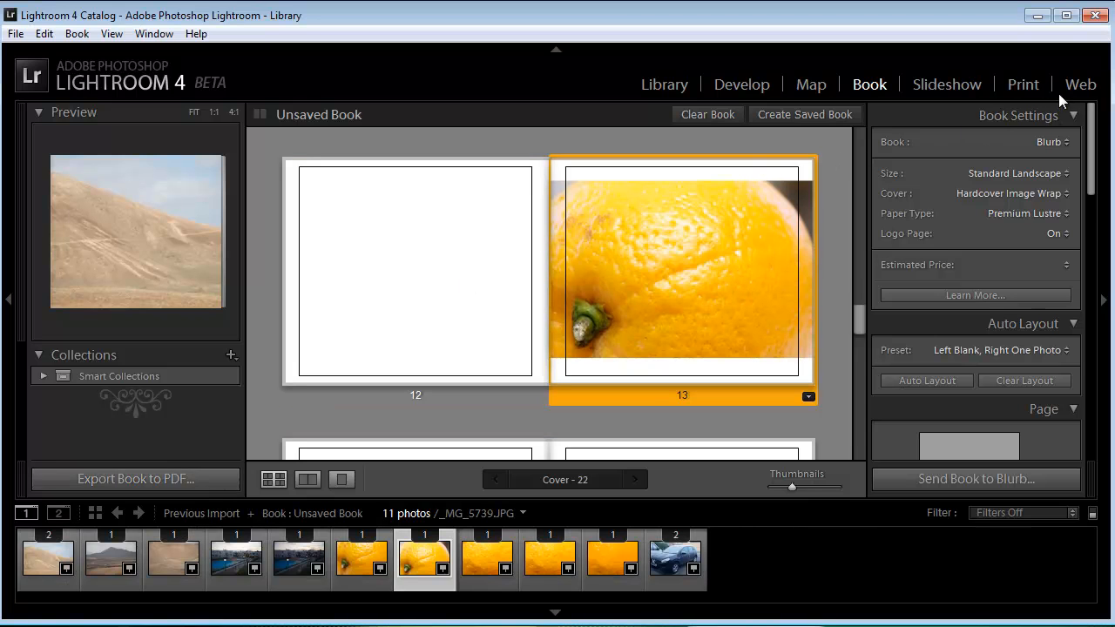
Step: Set the book output type to PDF
click(1065, 143)
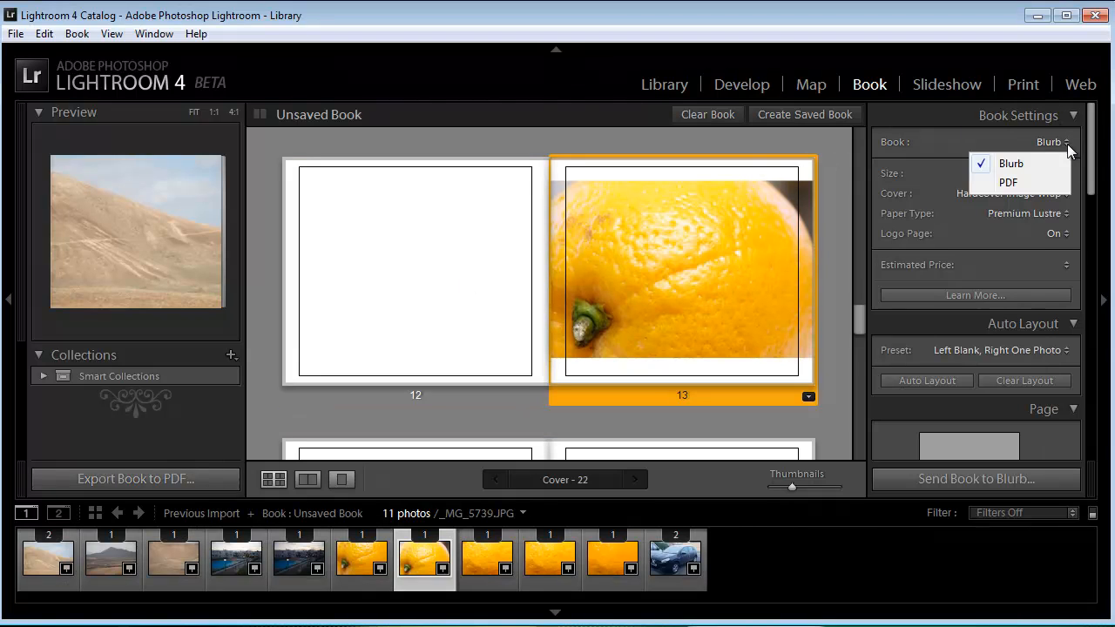
click(1017, 183)
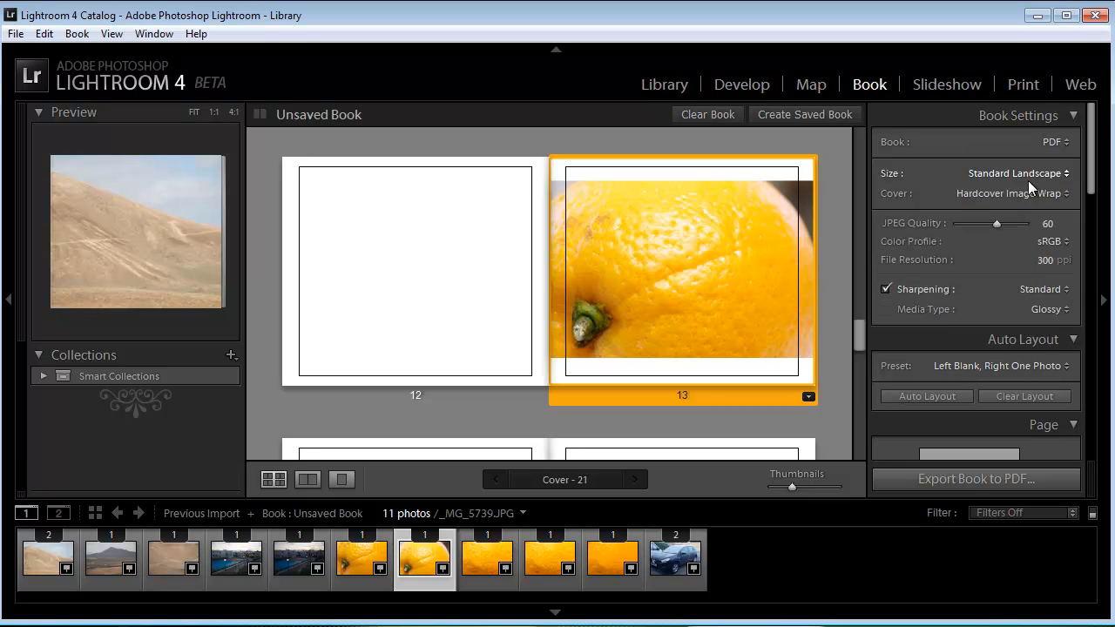
click(1053, 143)
click(932, 164)
Step: Check the available book sizes, keeping Standard Landscape, and choose Hardcover Image Wrap as the cover
click(1068, 173)
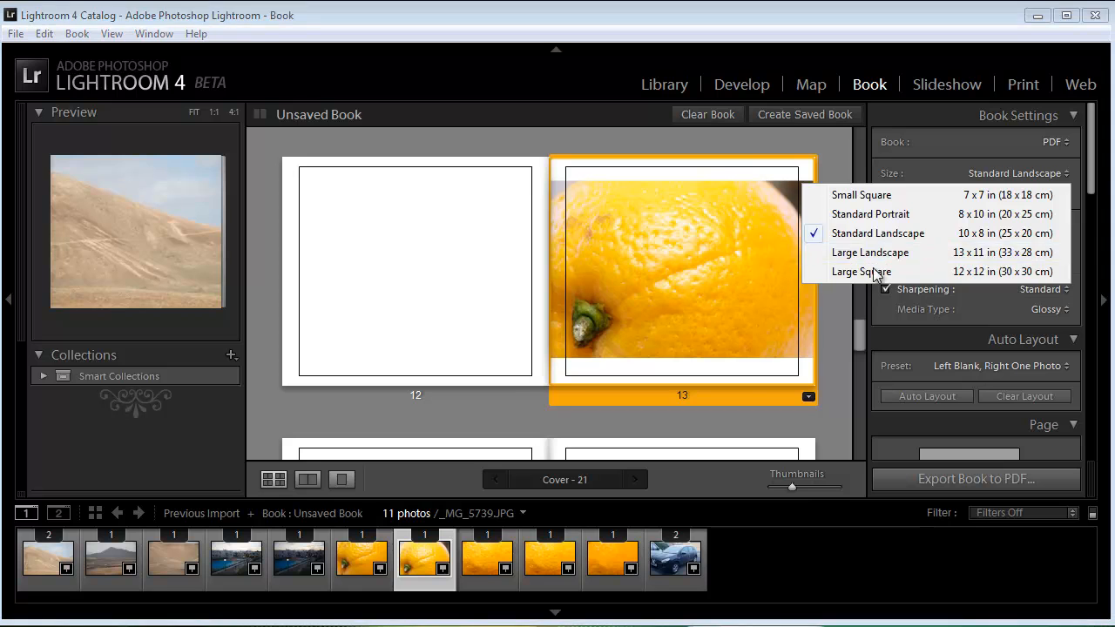
click(888, 271)
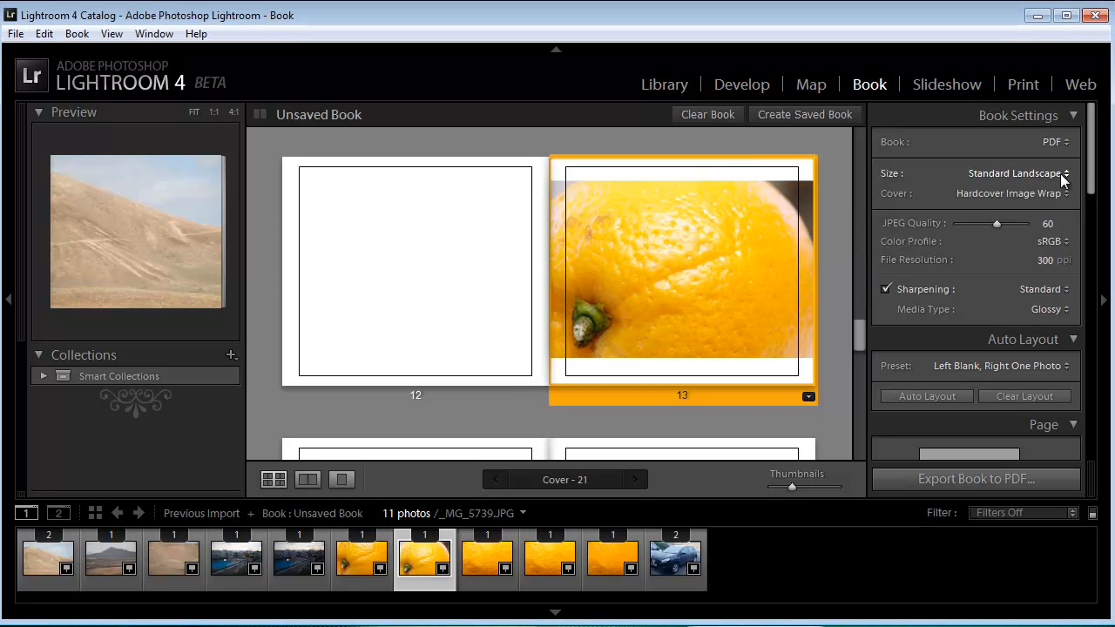
click(1055, 173)
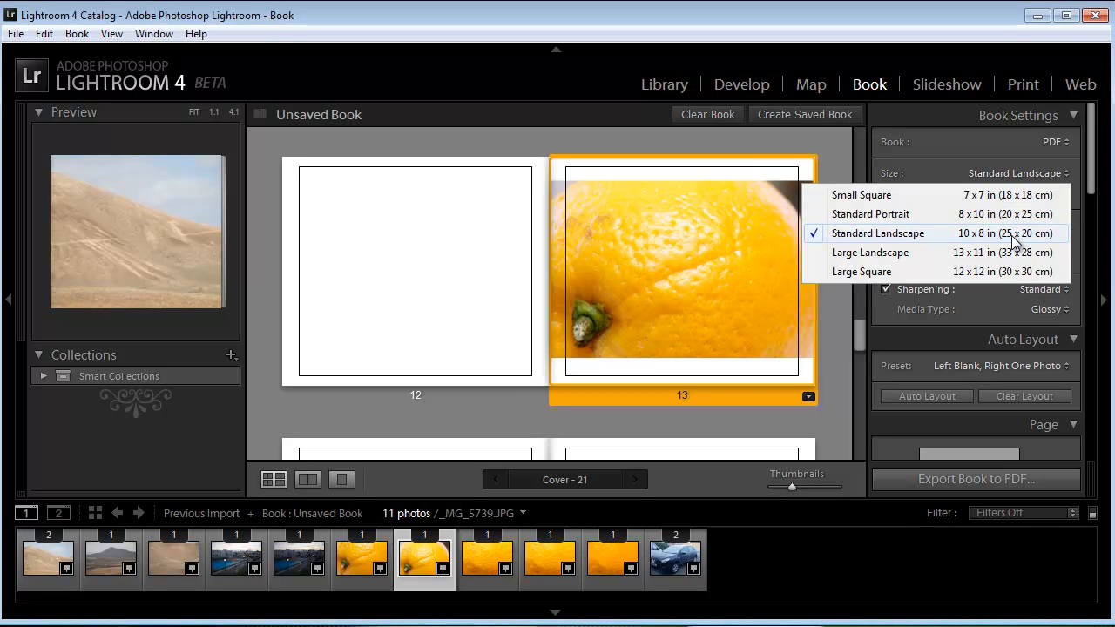
click(930, 160)
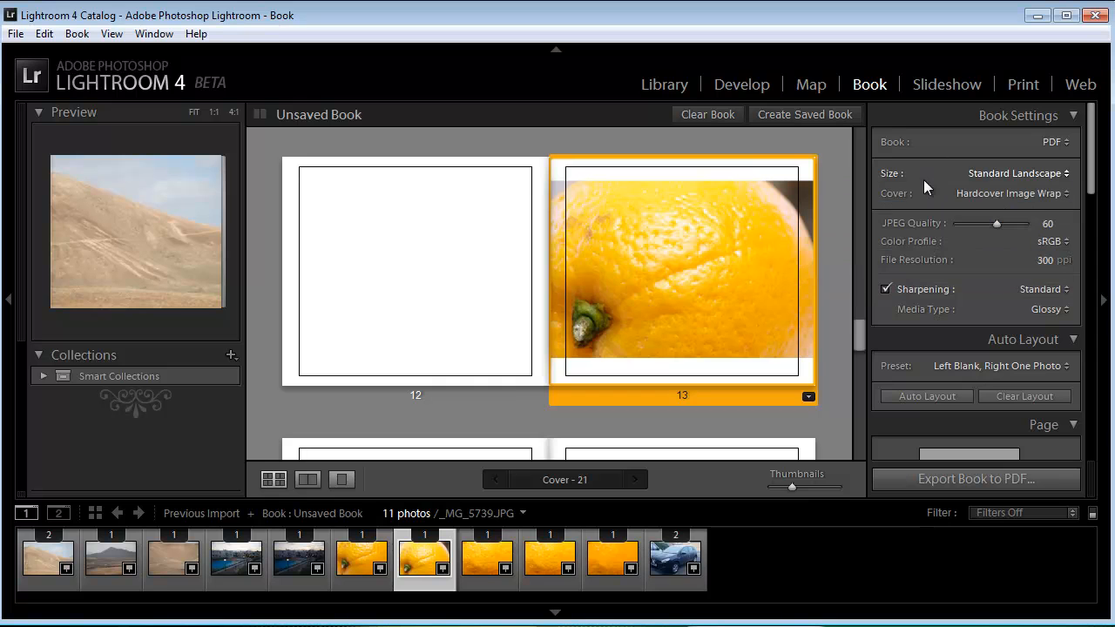
click(1063, 194)
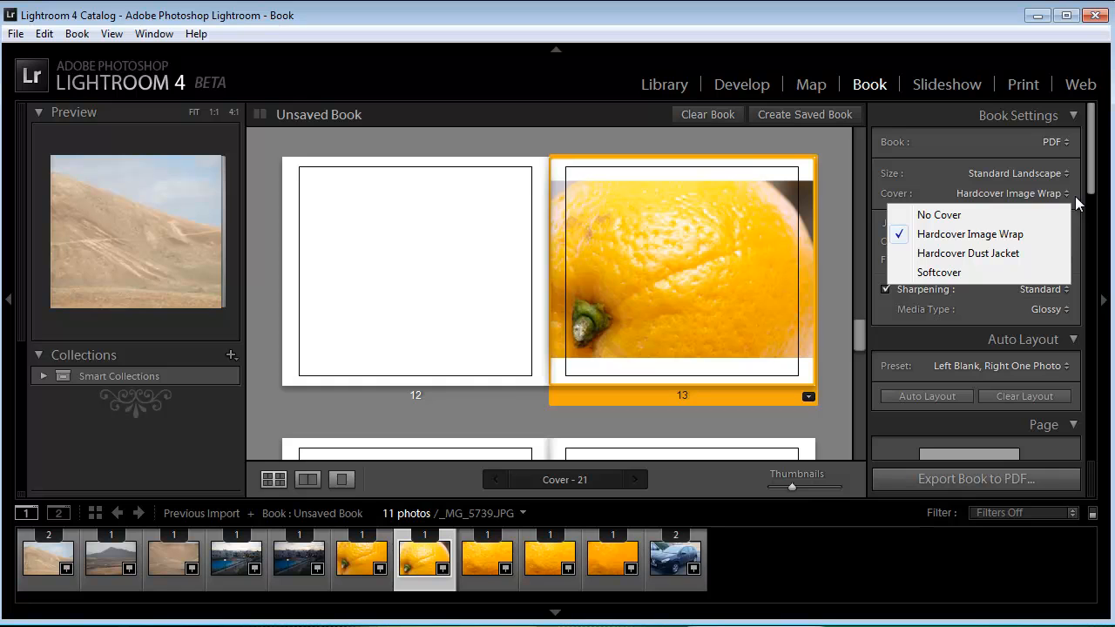
click(985, 240)
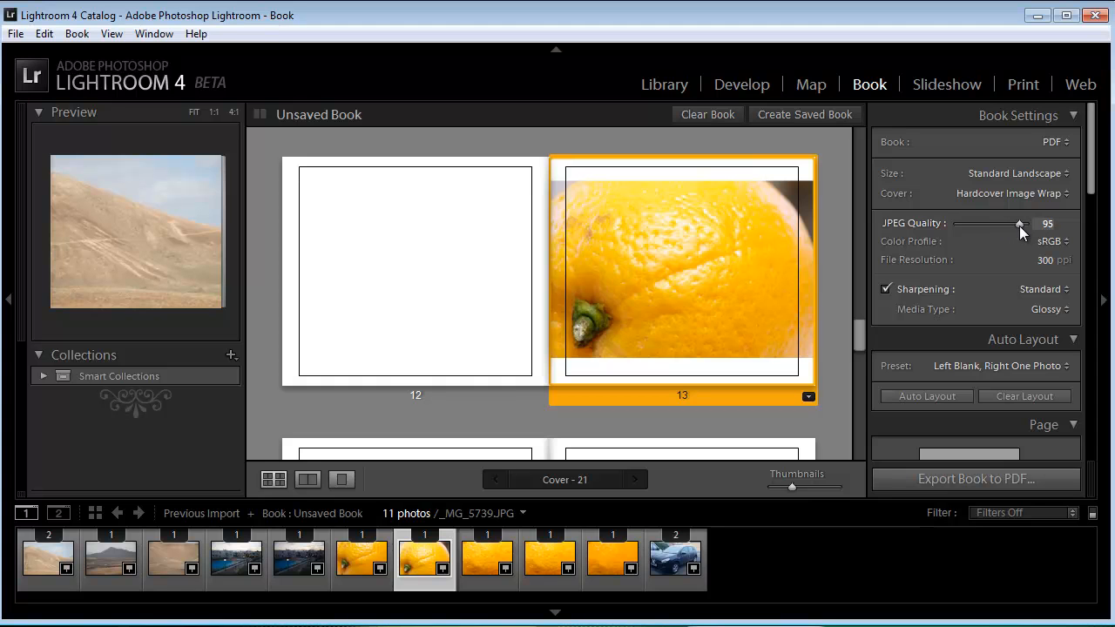
Step: Set the JPEG quality to 100 with the sRGB color profile, keeping the file resolution at 300 ppi
click(1064, 242)
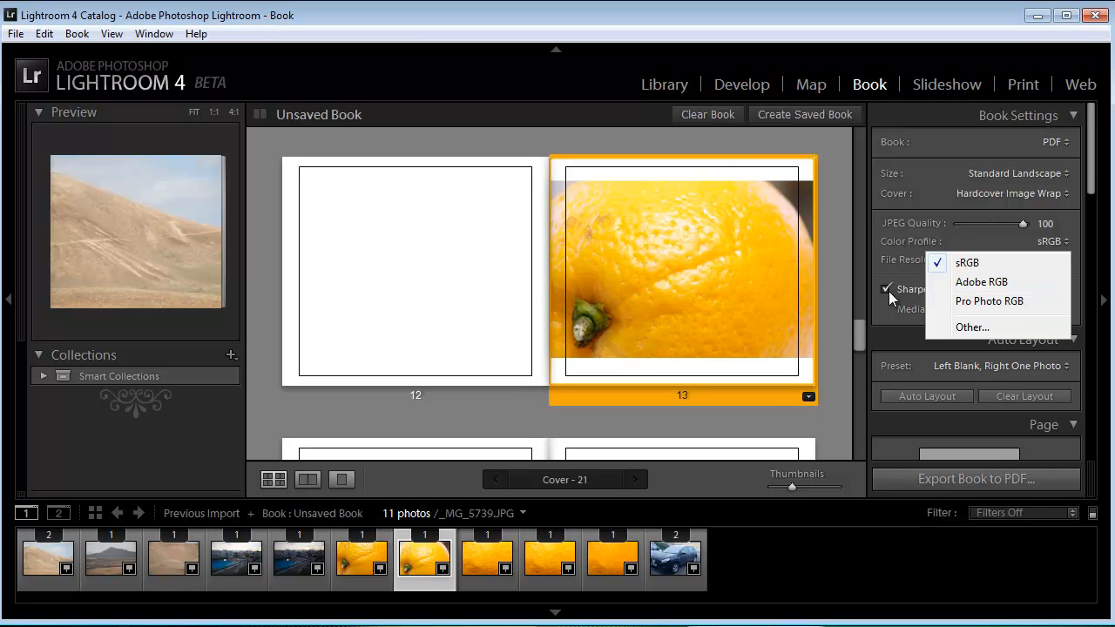
click(1001, 262)
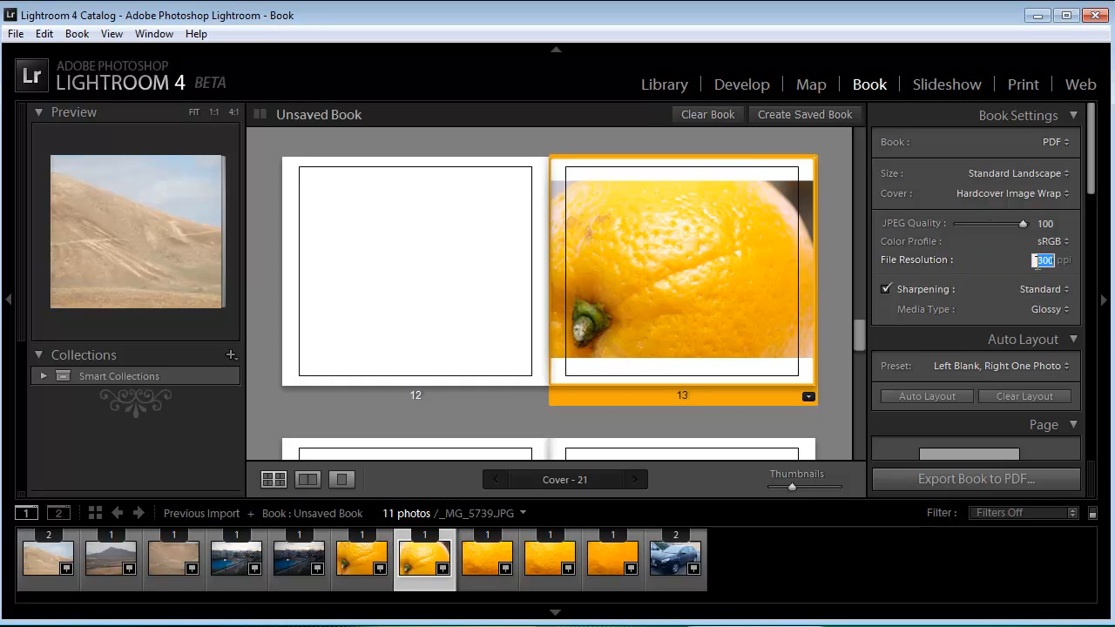
click(1013, 265)
Step: Choose Standard sharpening and the Glossy media type for the book
click(1063, 288)
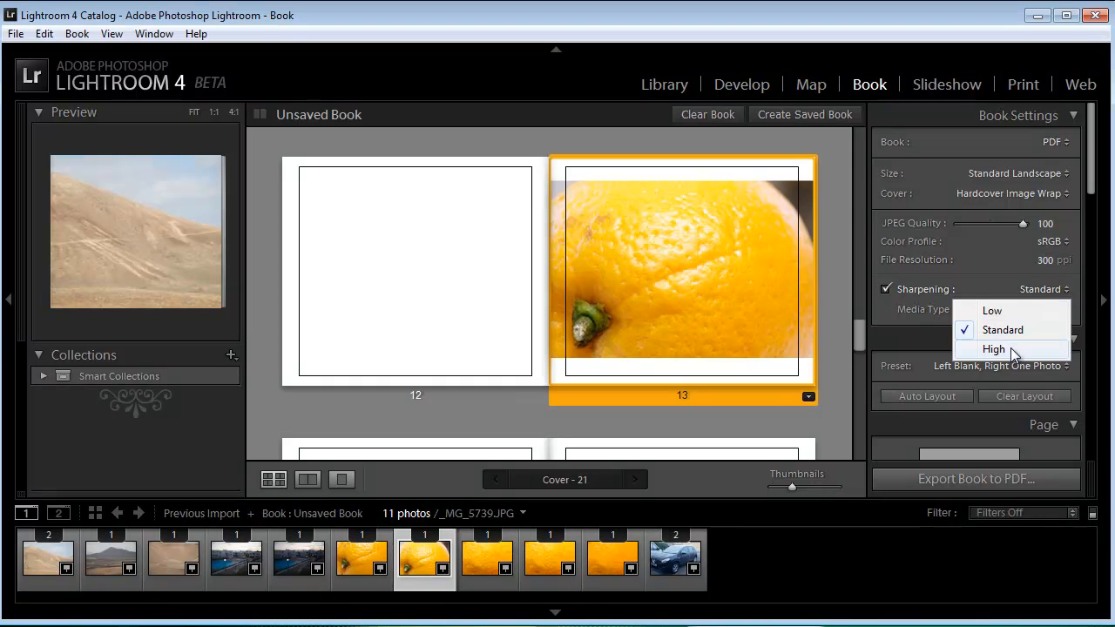
click(1035, 336)
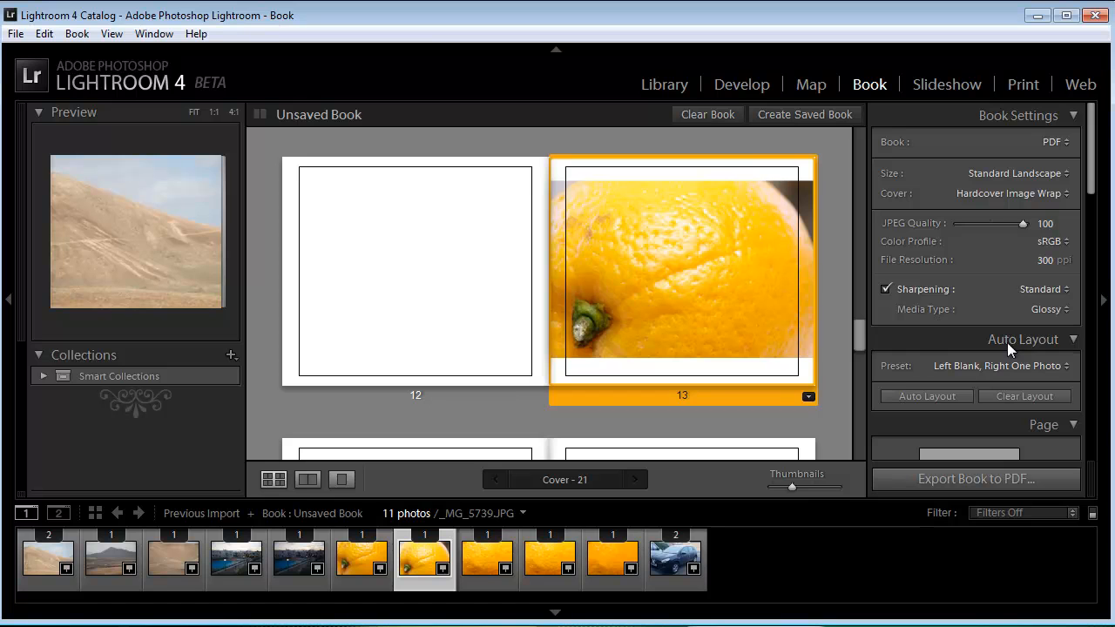
click(1065, 312)
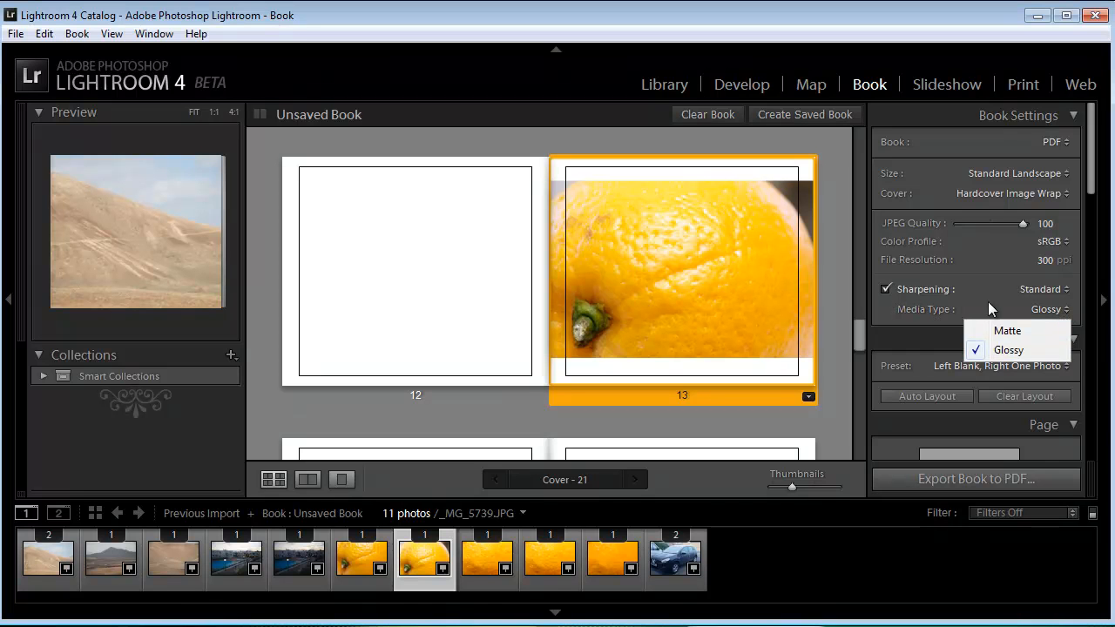
click(1010, 349)
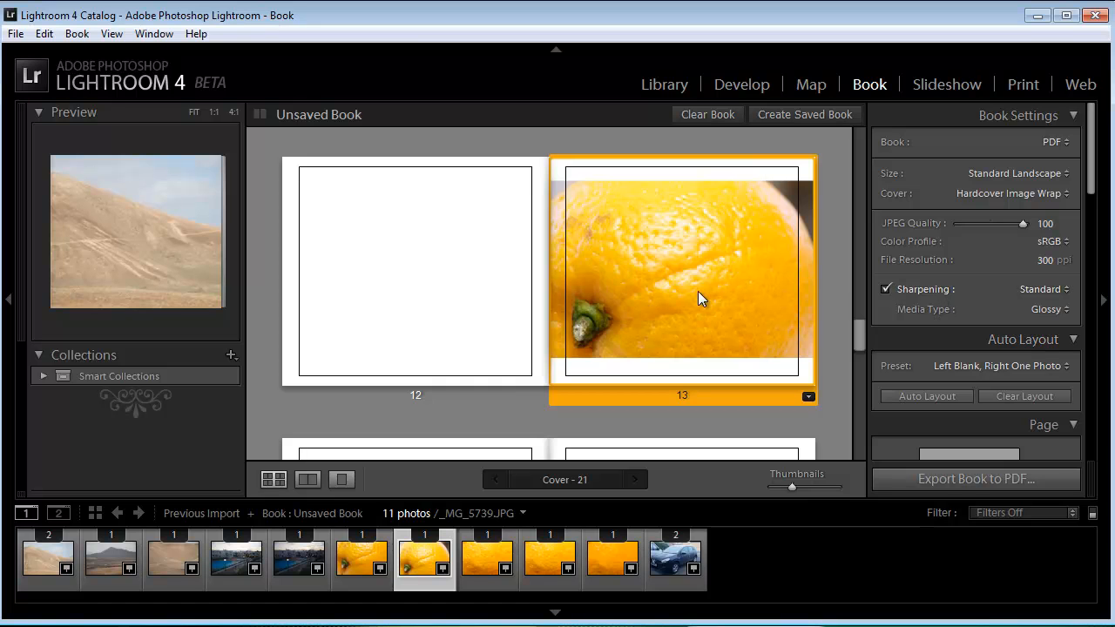
Step: Replace the front cover photo with the orange photo _MG_5739.JPG and the back cover photo with the orange close-up that follows it
drag(860, 331, 858, 135)
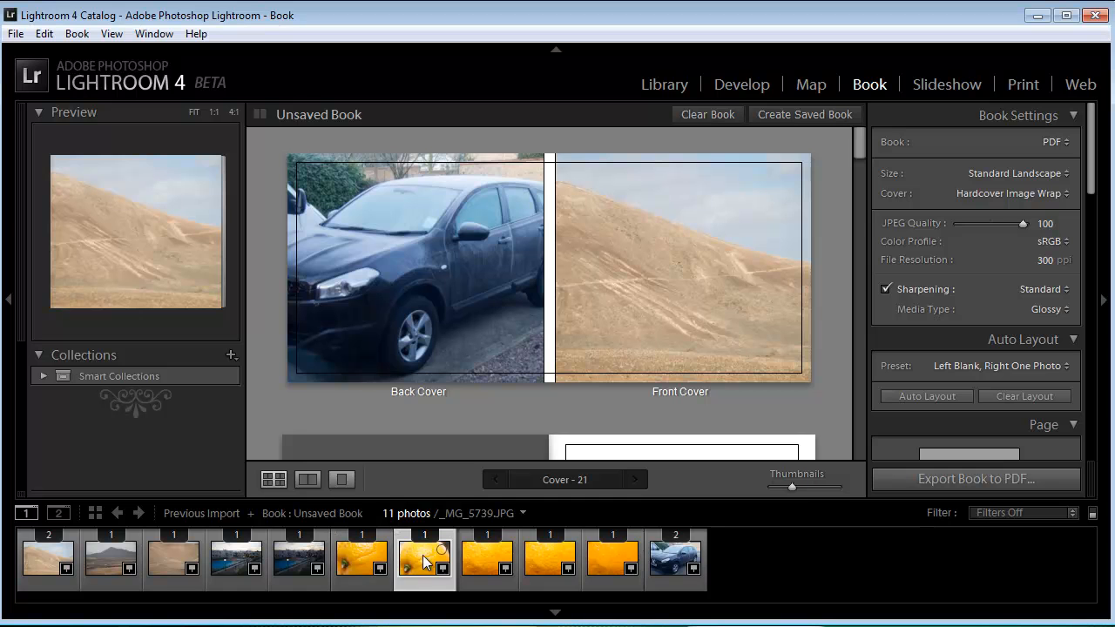
drag(432, 559, 690, 223)
drag(864, 163, 862, 135)
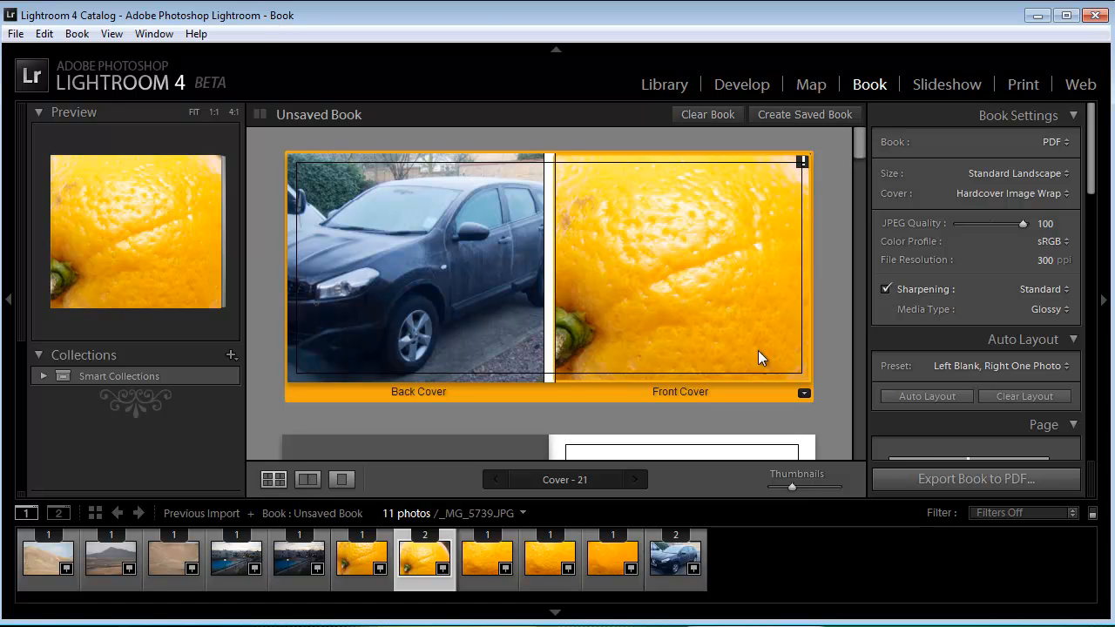
click(549, 419)
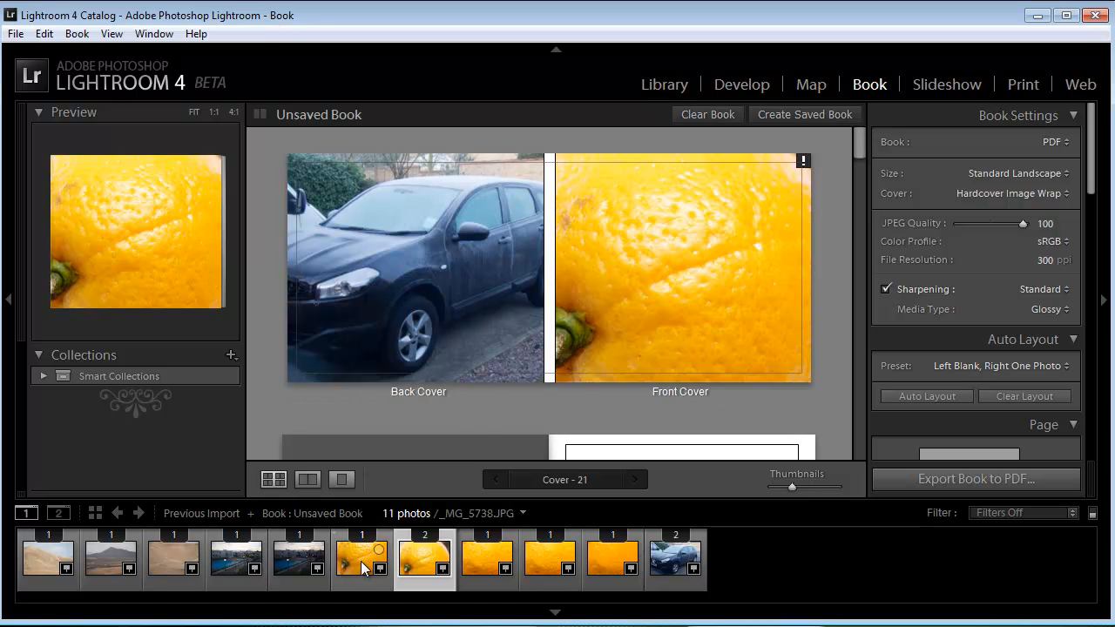
drag(489, 560, 423, 283)
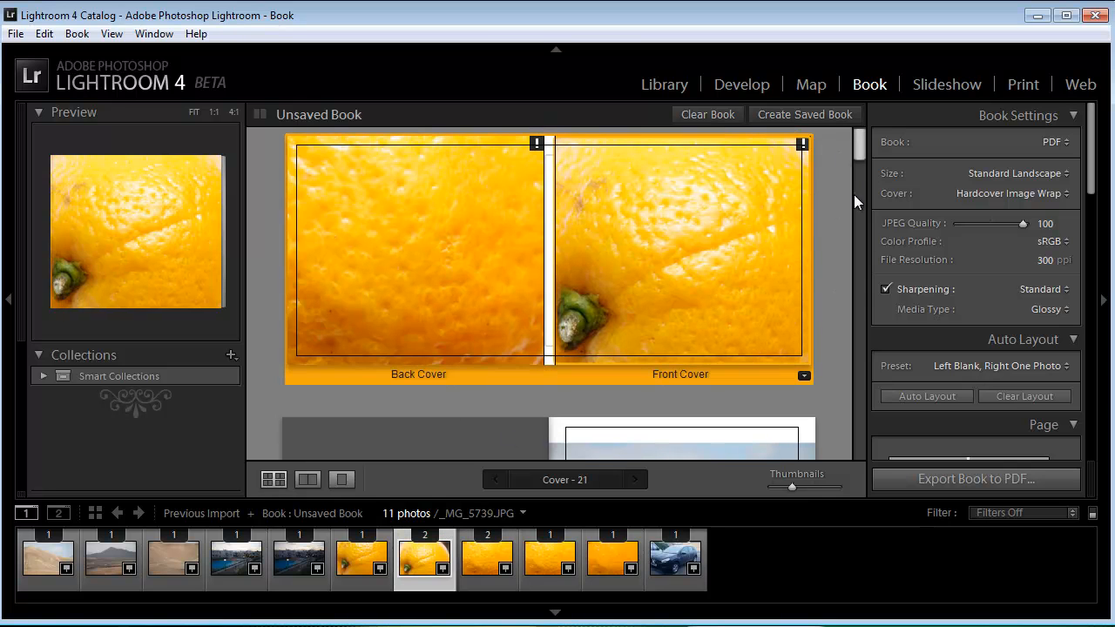
Step: Zoom in the landscape photos on pages 1 and 3 so that each fills its page
drag(862, 144, 862, 167)
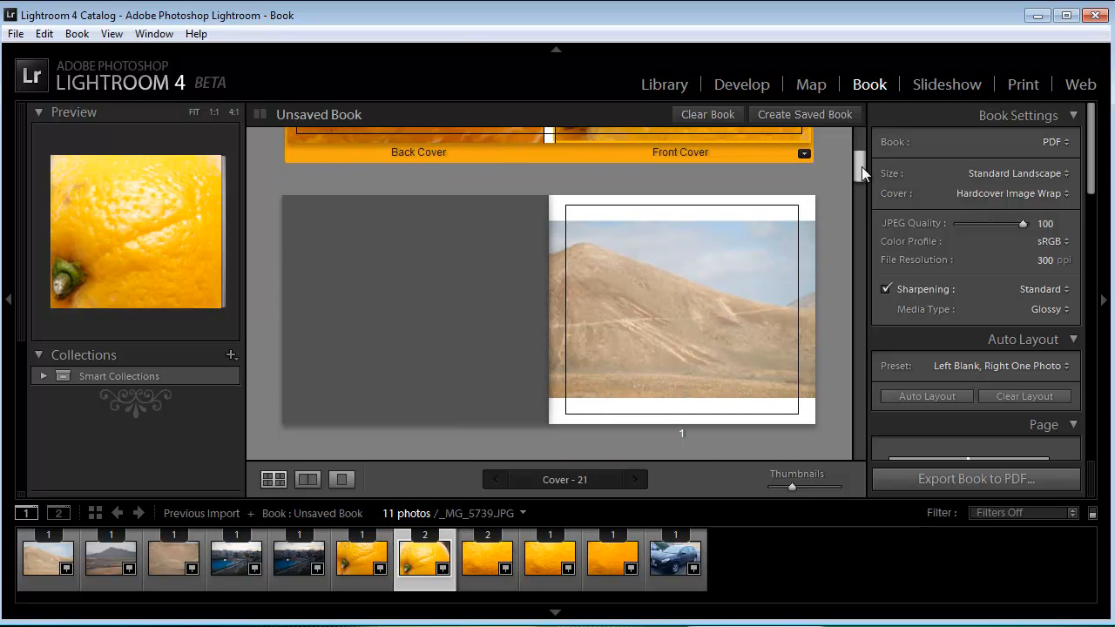
click(682, 336)
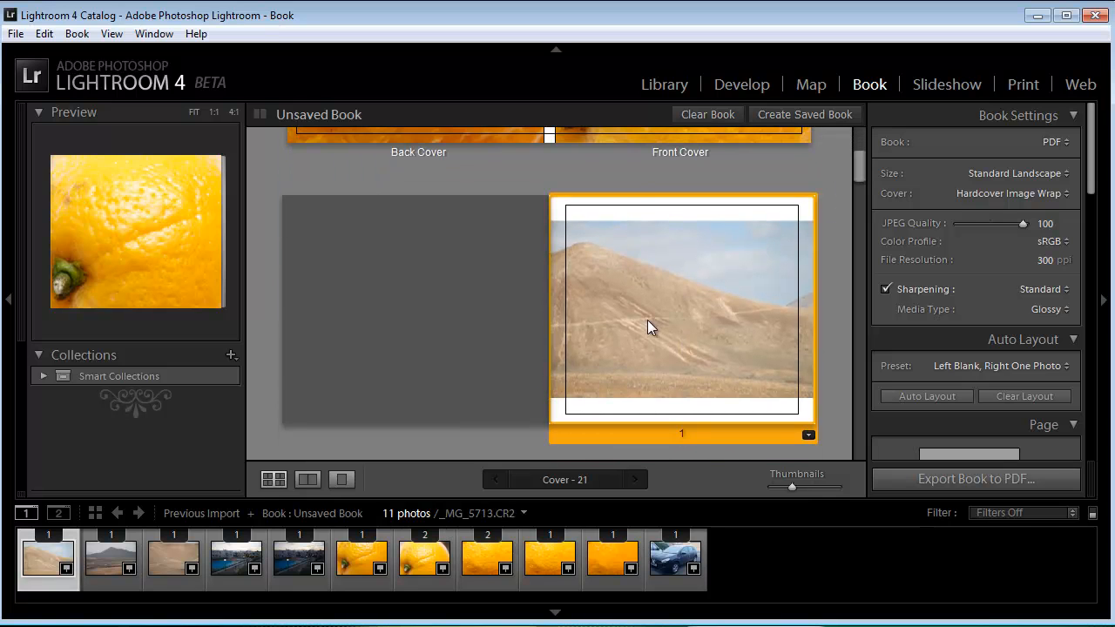
mouse_move(633, 169)
mouse_down()
mouse_move(715, 173)
mouse_move(648, 171)
mouse_up()
drag(859, 169, 858, 199)
click(669, 256)
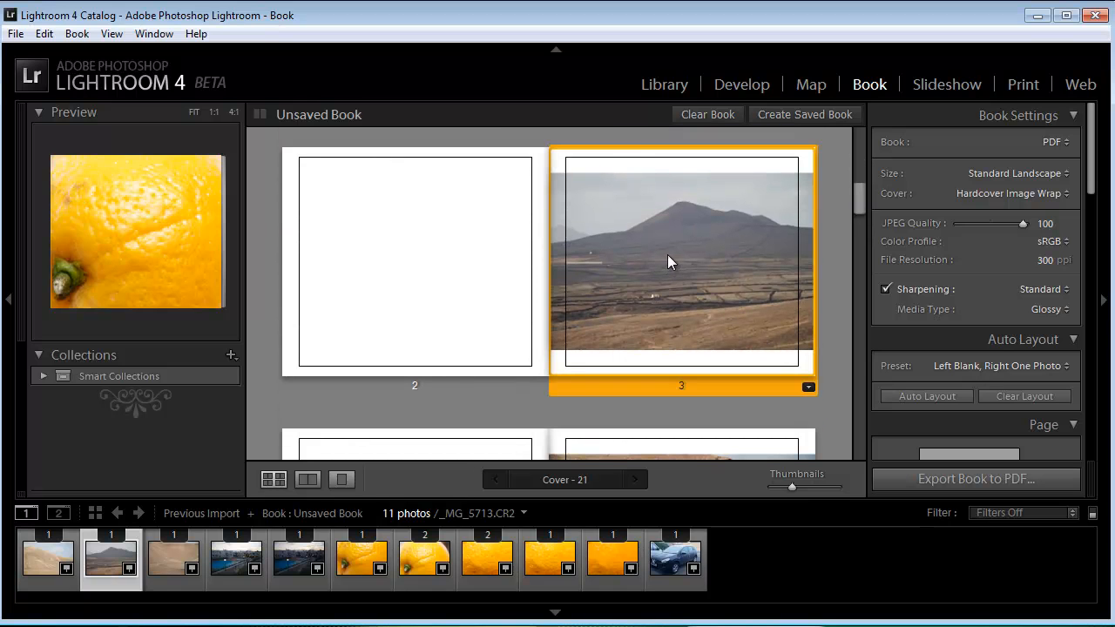
drag(638, 145, 648, 146)
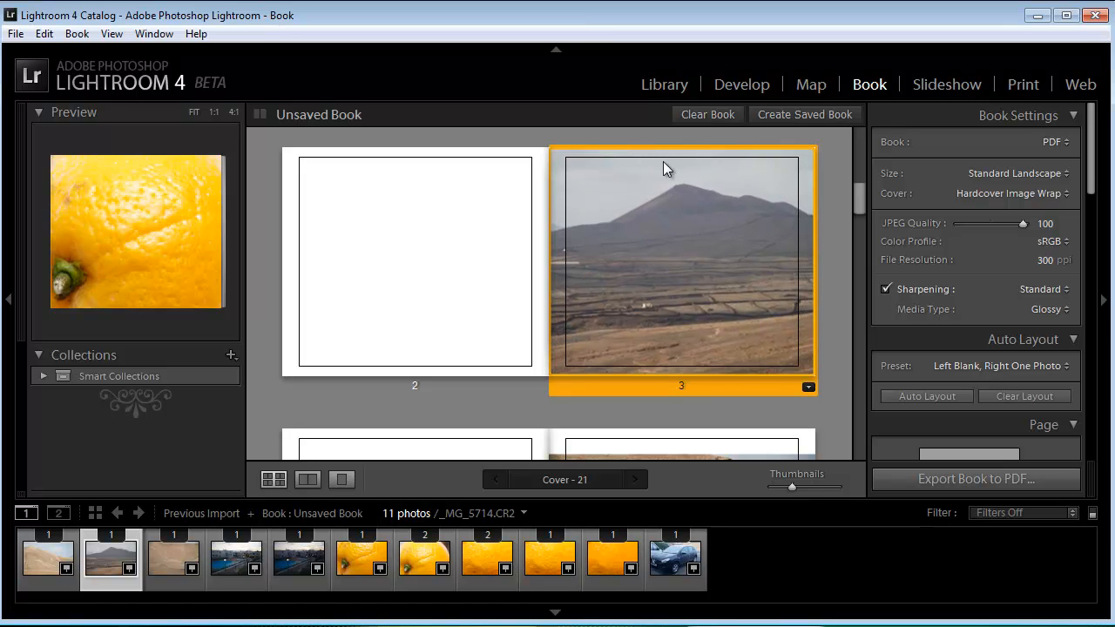
Step: Zoom in the photos on pages 5 and 7 so that each fills its page
drag(861, 193, 851, 212)
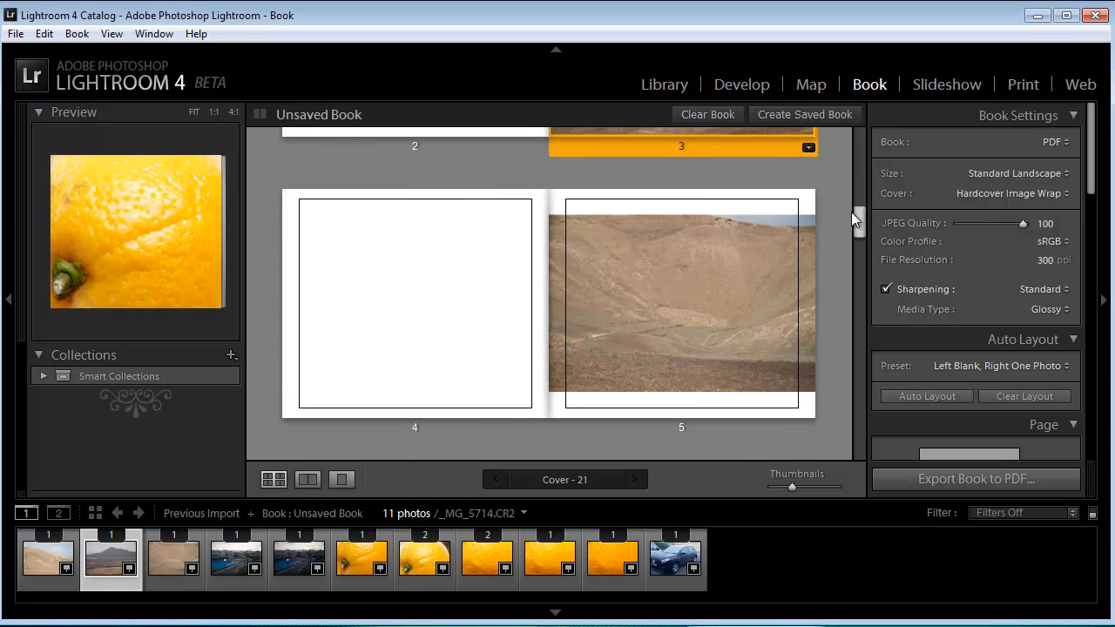
click(666, 311)
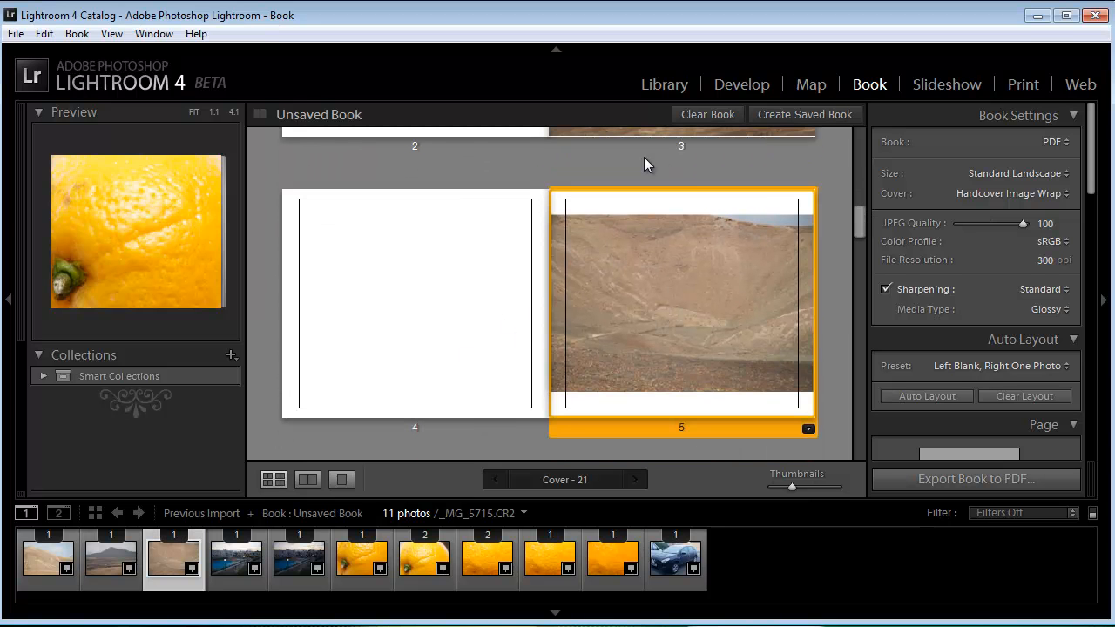
drag(636, 163, 646, 163)
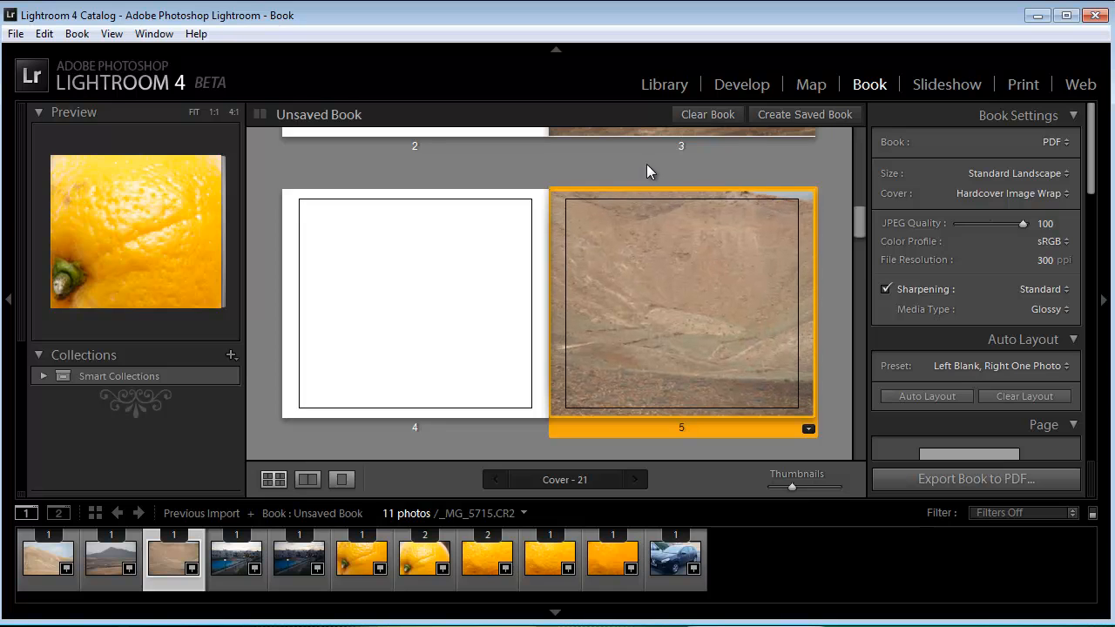
drag(863, 207, 860, 247)
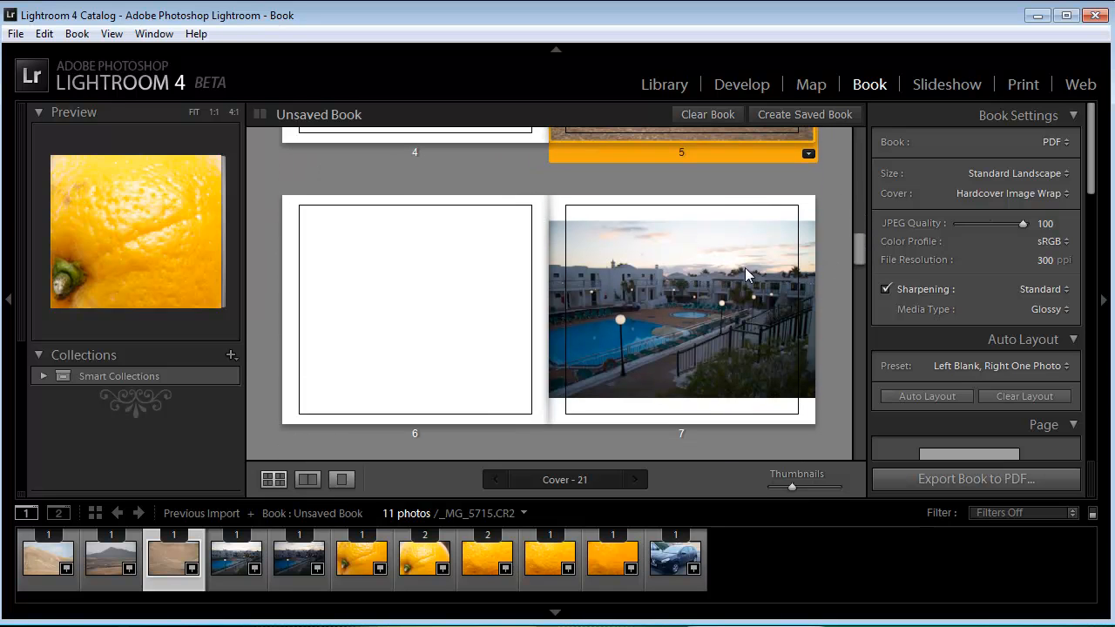
click(581, 209)
drag(636, 165, 647, 167)
click(650, 166)
Step: Reposition and zoom in the pool photo on page 9 so that it fills the page
drag(863, 244, 860, 277)
click(666, 284)
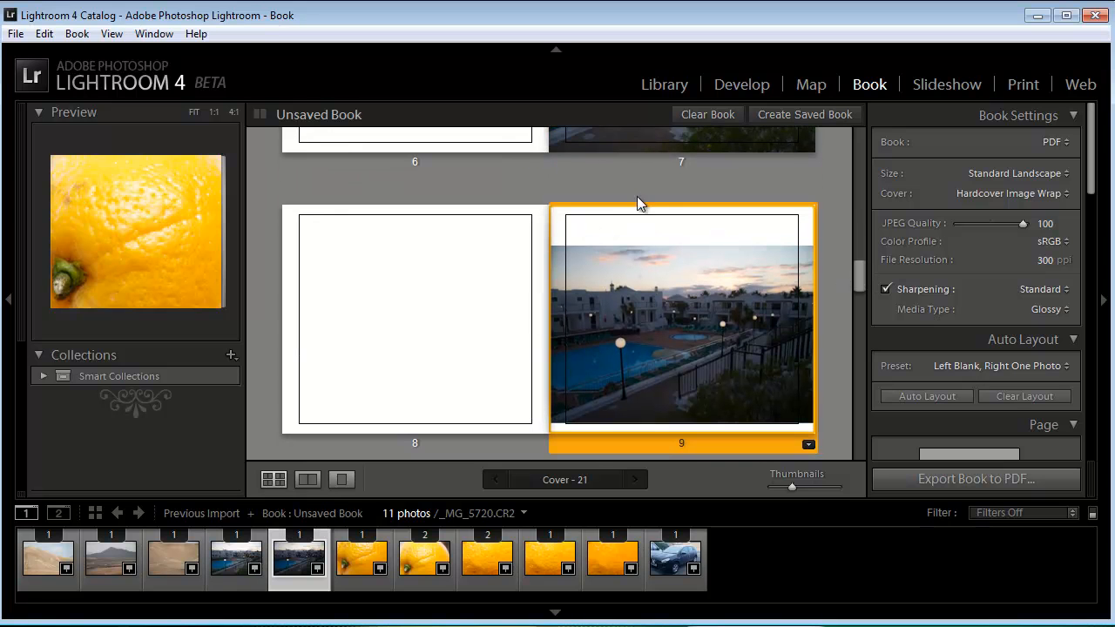
drag(646, 289, 647, 277)
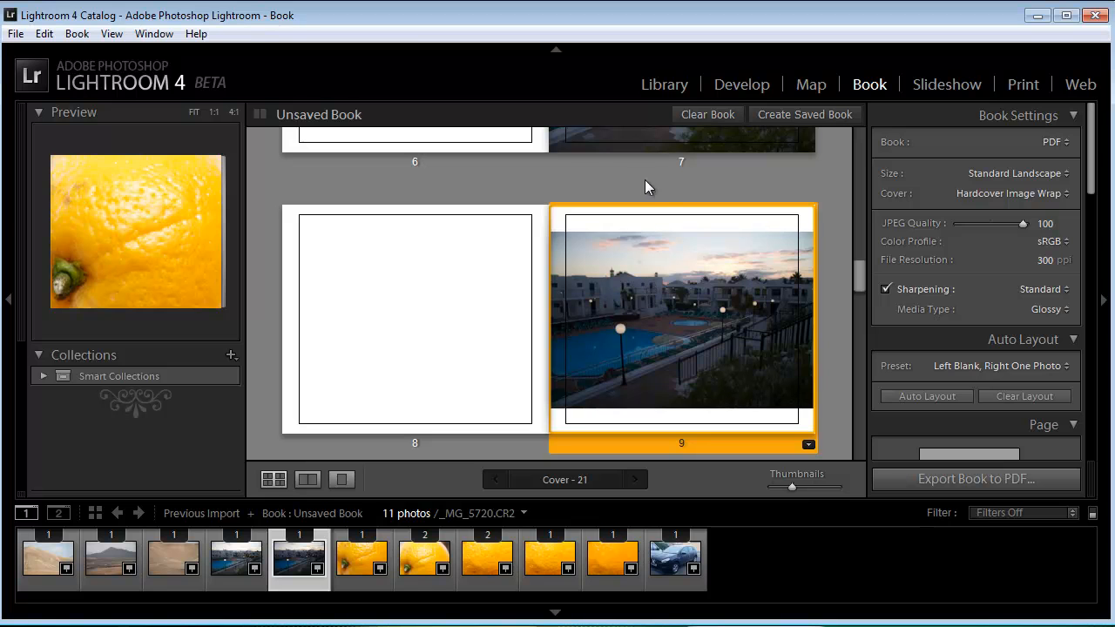
drag(664, 290, 725, 275)
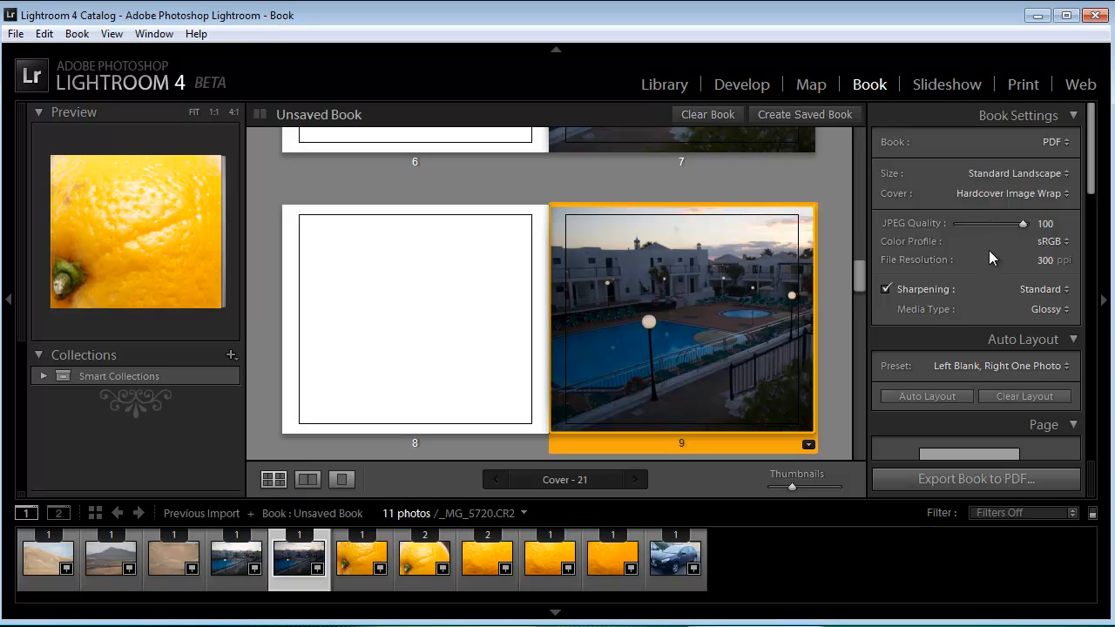
Step: Select the auto layout preset "Left Blank, Right One Photo, Caption" for the book
drag(1091, 174, 1088, 197)
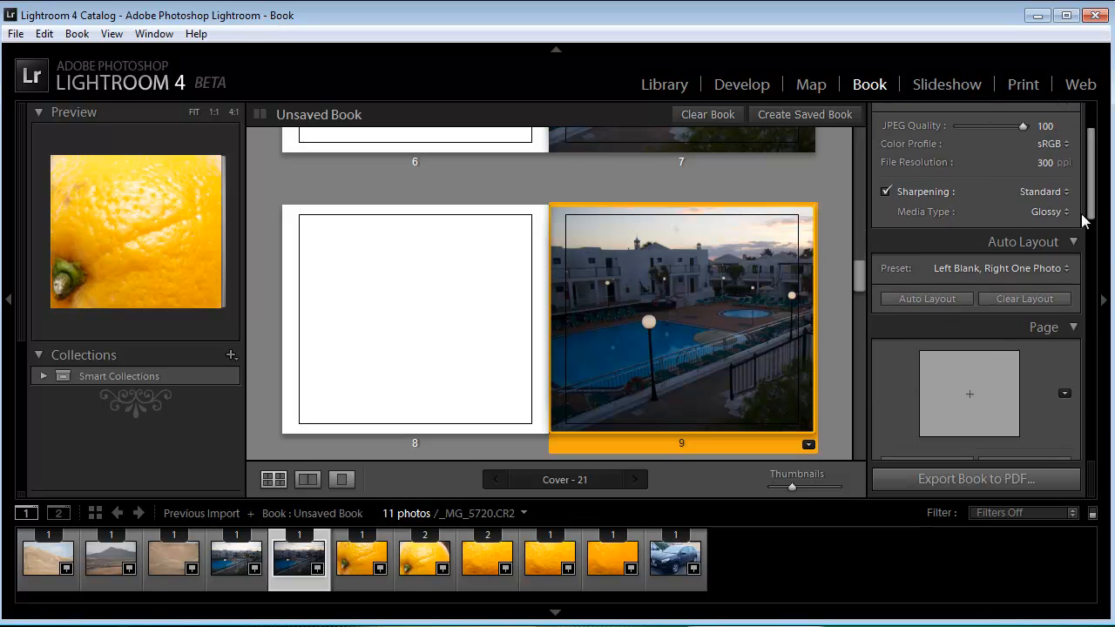
click(1065, 269)
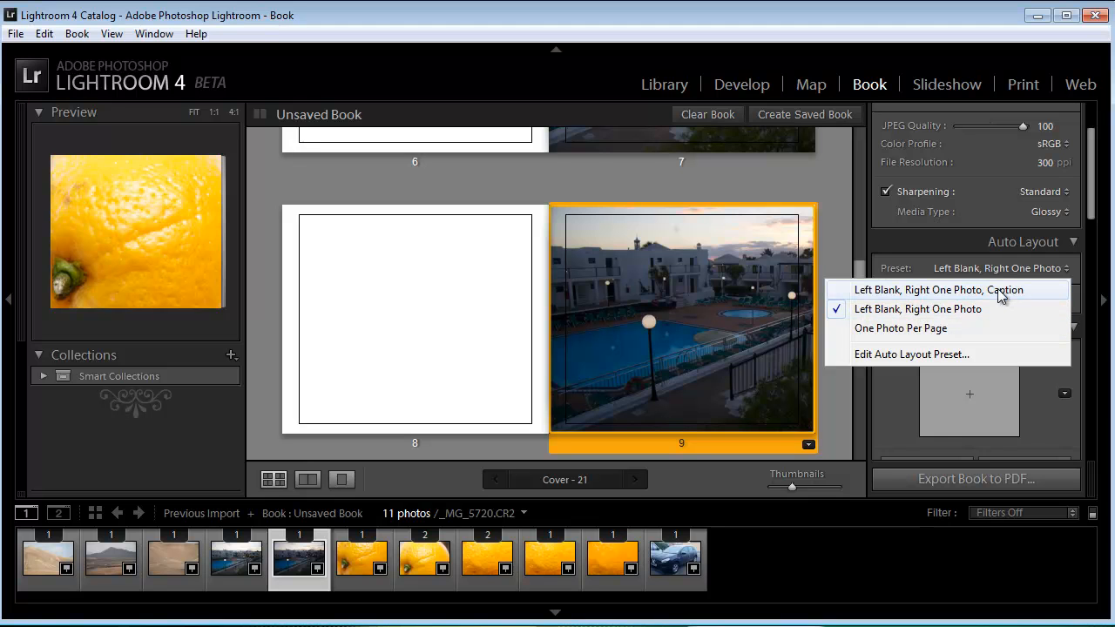
click(966, 293)
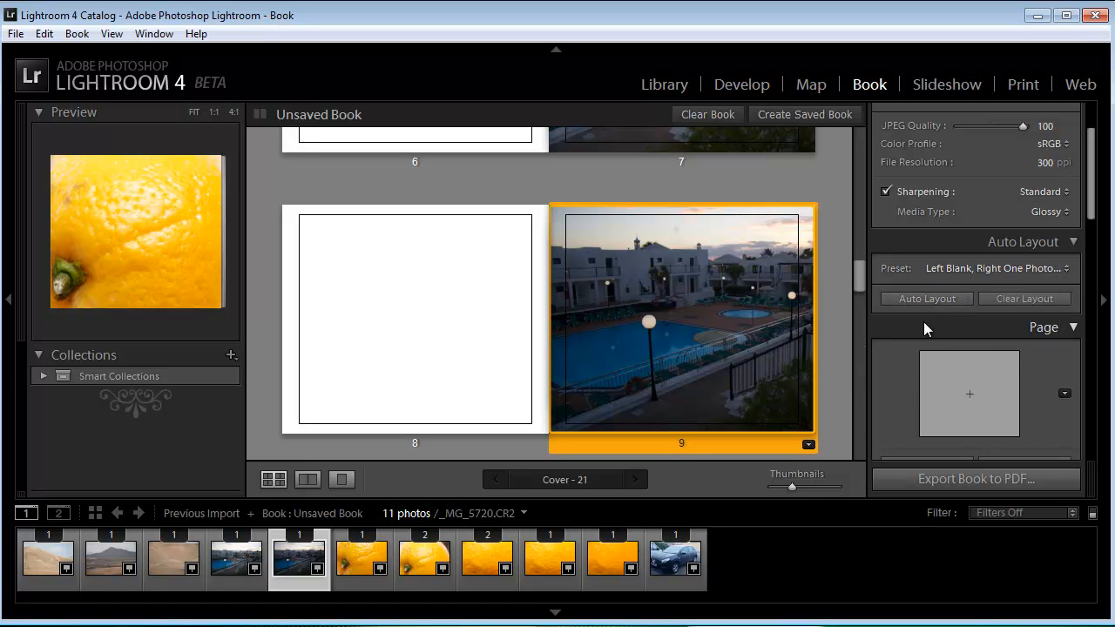
Step: Zoom in the orange photo on page 11 so that it fills the page
drag(1092, 208, 1096, 238)
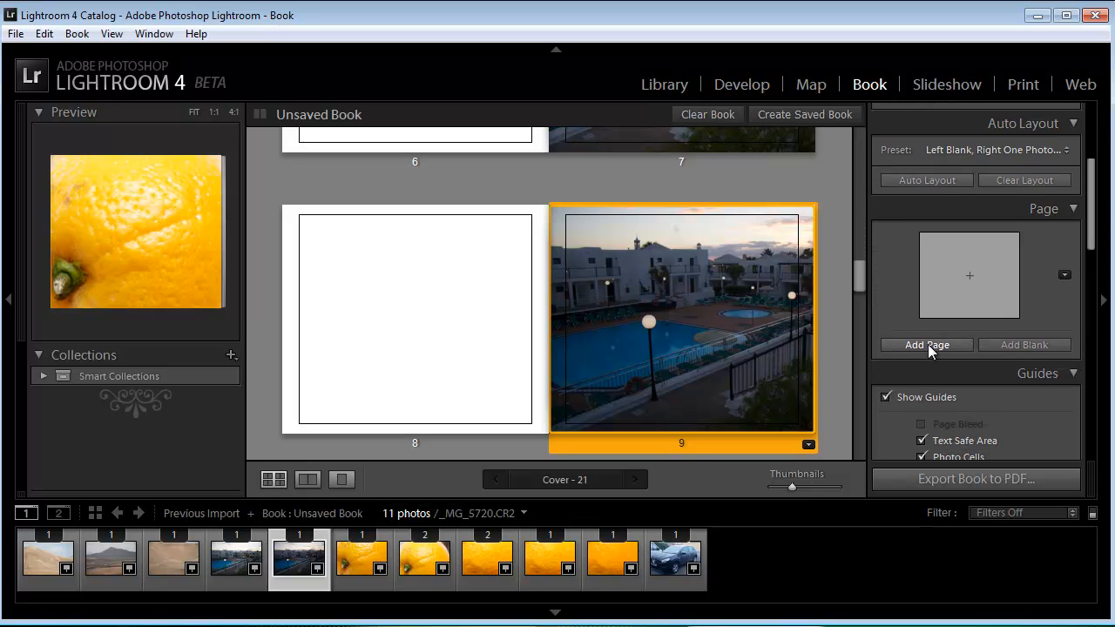
drag(858, 272, 847, 298)
click(701, 304)
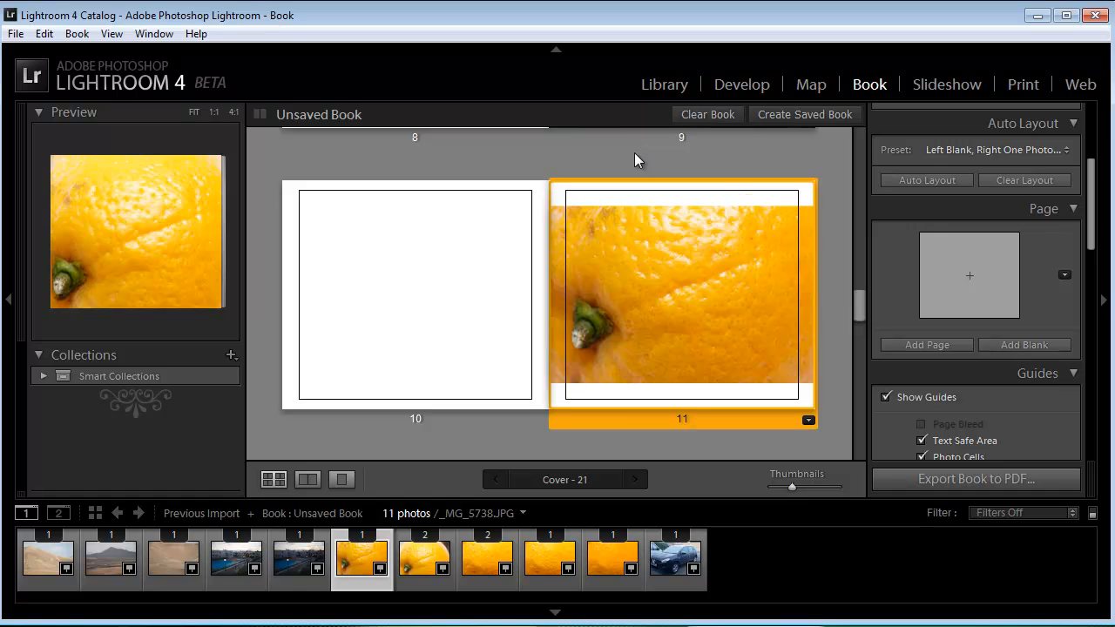
drag(655, 301, 719, 298)
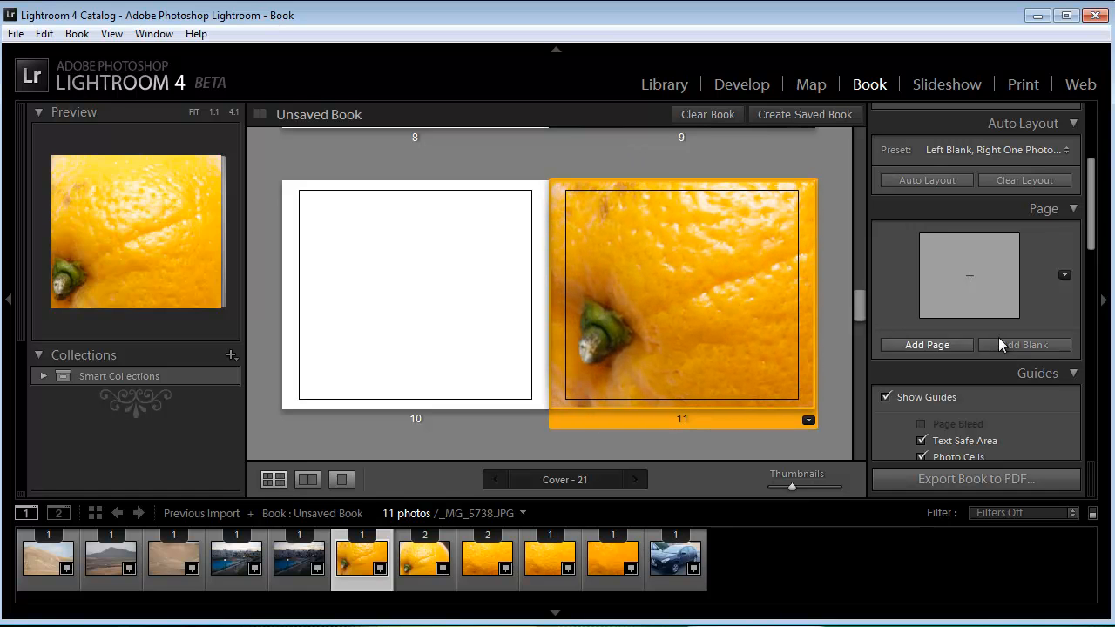
Step: Turn on the photo caption for page 11 and take its text from the photo's Title
drag(1095, 244, 1096, 302)
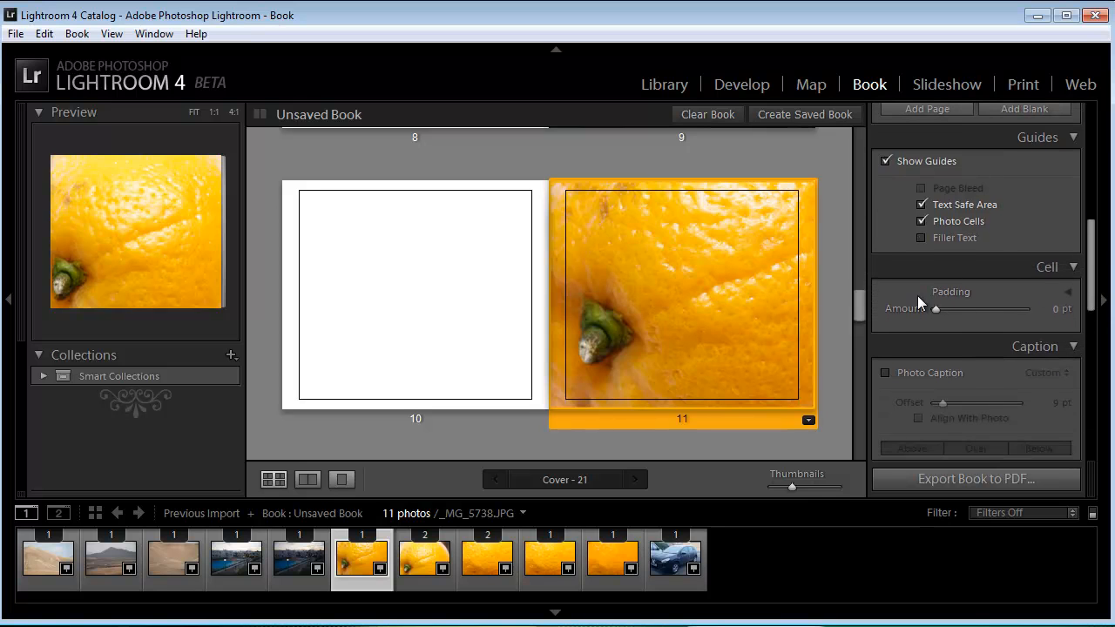
mouse_move(937, 308)
mouse_down()
mouse_move(949, 314)
mouse_move(927, 317)
mouse_up()
scroll(1090, 300, down, 2)
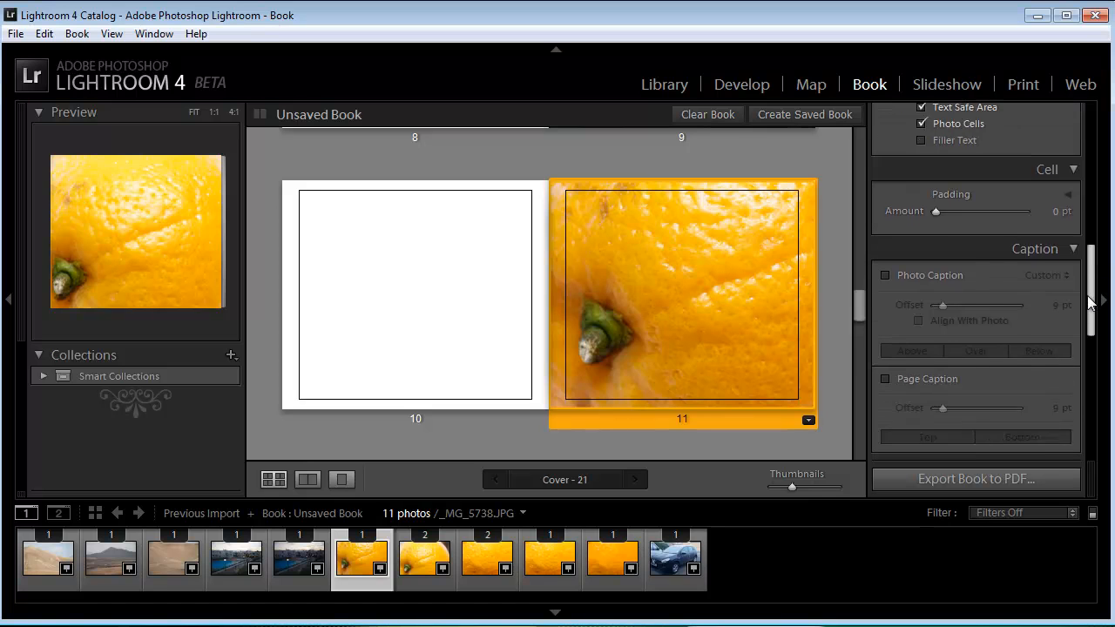
scroll(1089, 300, down, 1)
click(885, 245)
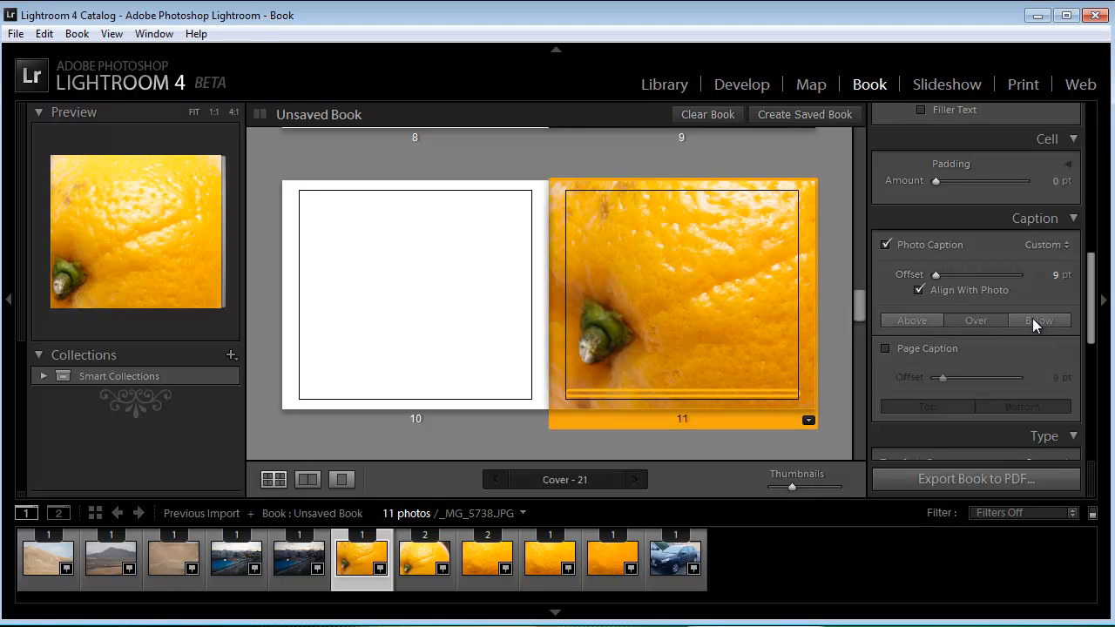
click(1061, 245)
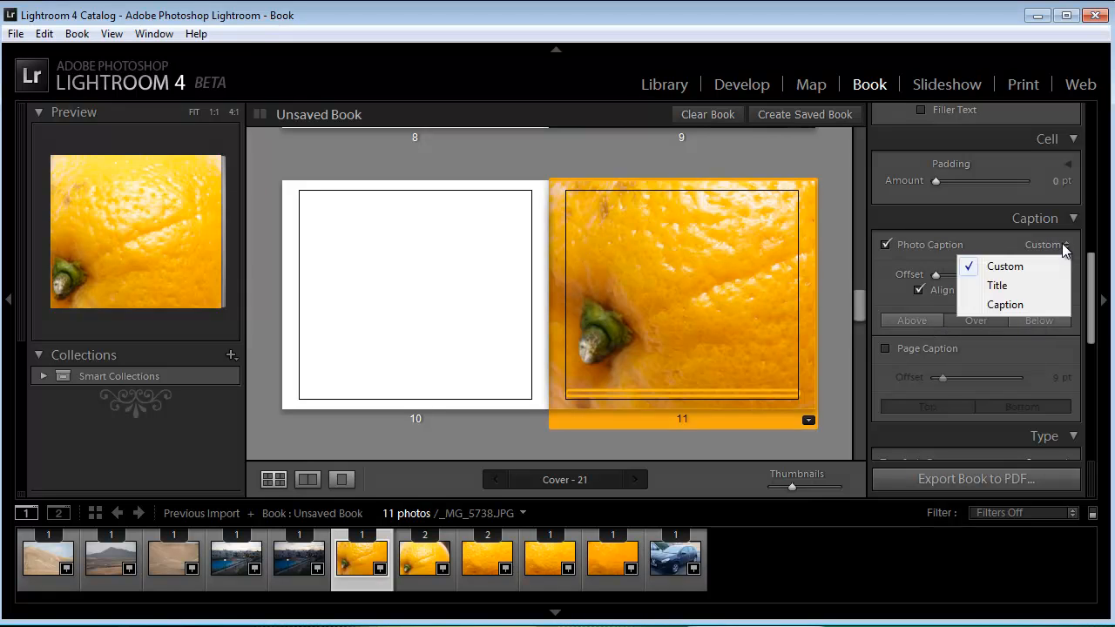
click(1013, 287)
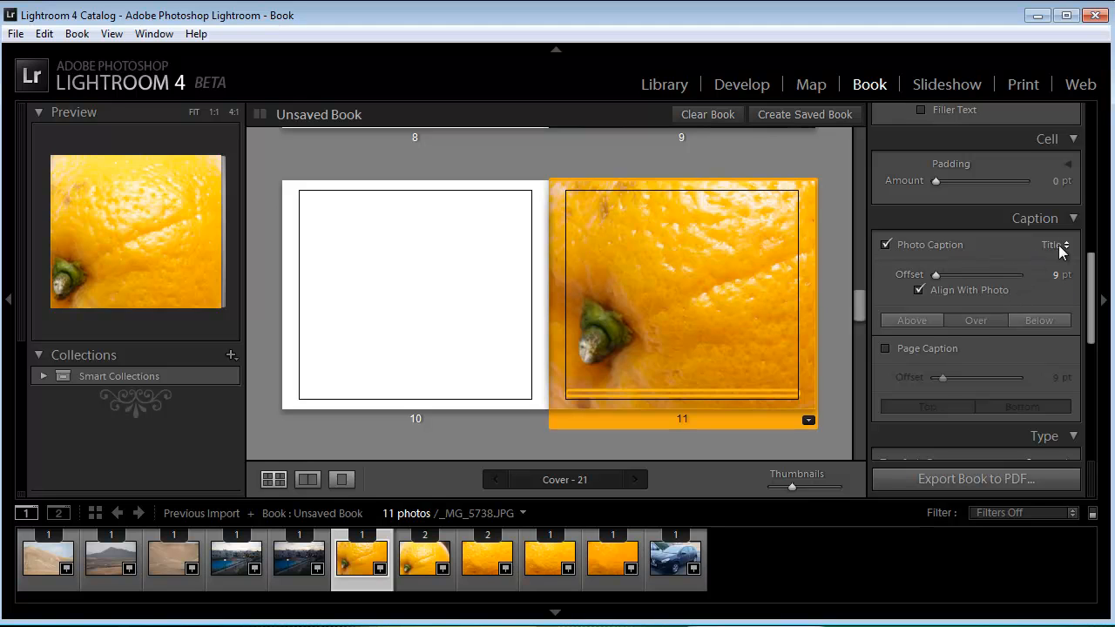
Step: Enter the custom caption "Orange" on page 11 and set the caption offset to 6 pt
click(676, 393)
mouse_move(940, 272)
mouse_down()
mouse_move(967, 275)
mouse_move(939, 275)
mouse_up()
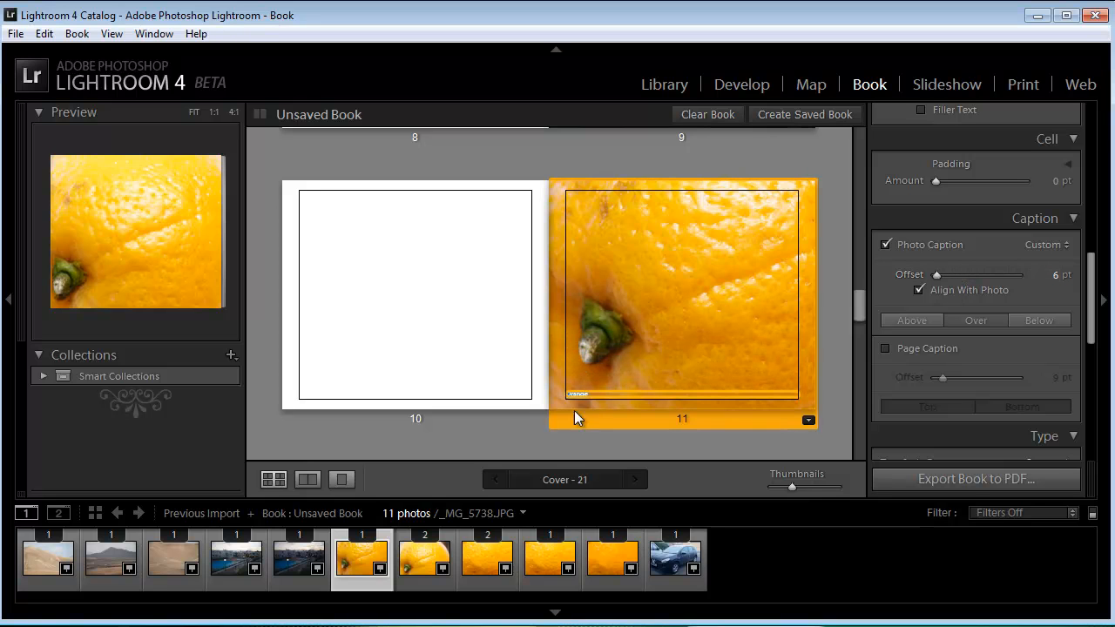
Step: Format the page 11 caption in the Constantia font at 26.4 pt
drag(1091, 287, 1089, 347)
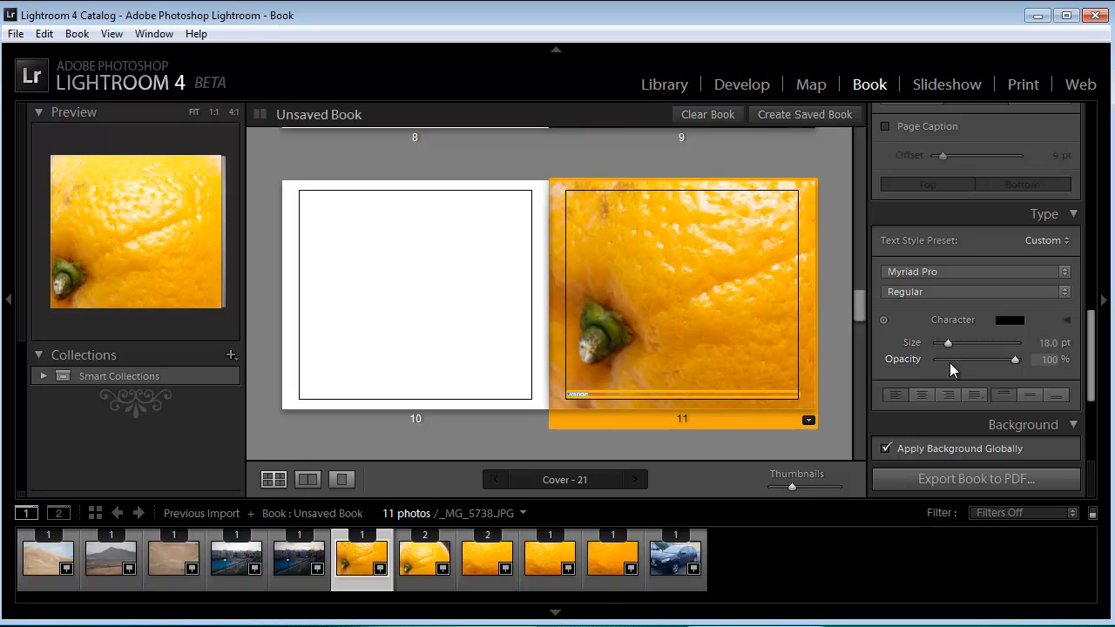
drag(947, 342, 954, 344)
click(1064, 272)
click(926, 249)
click(1066, 272)
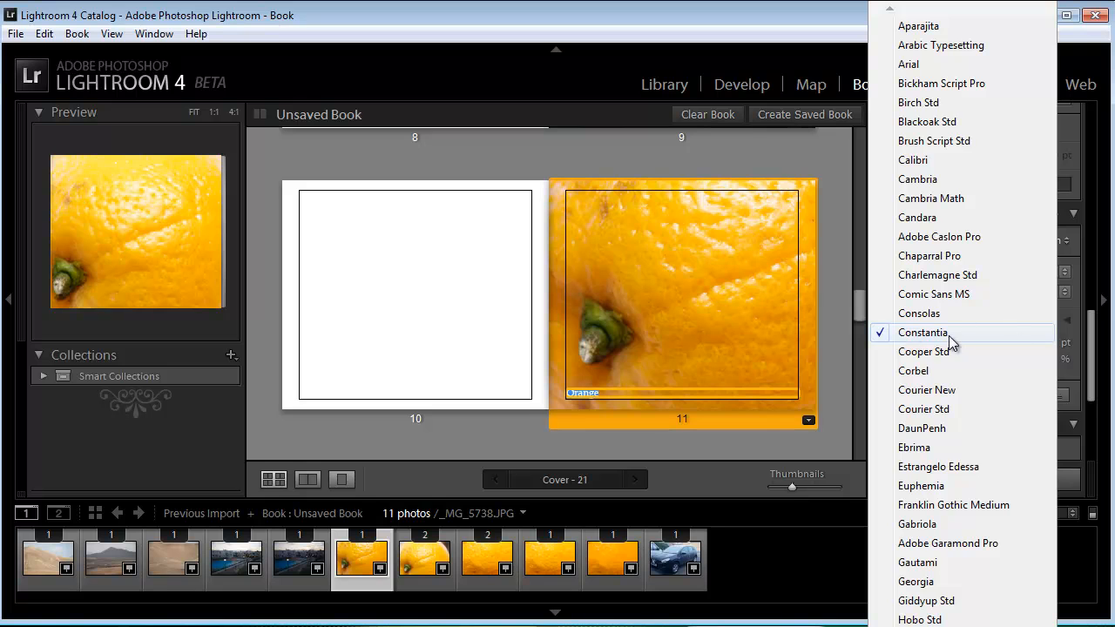
click(1084, 334)
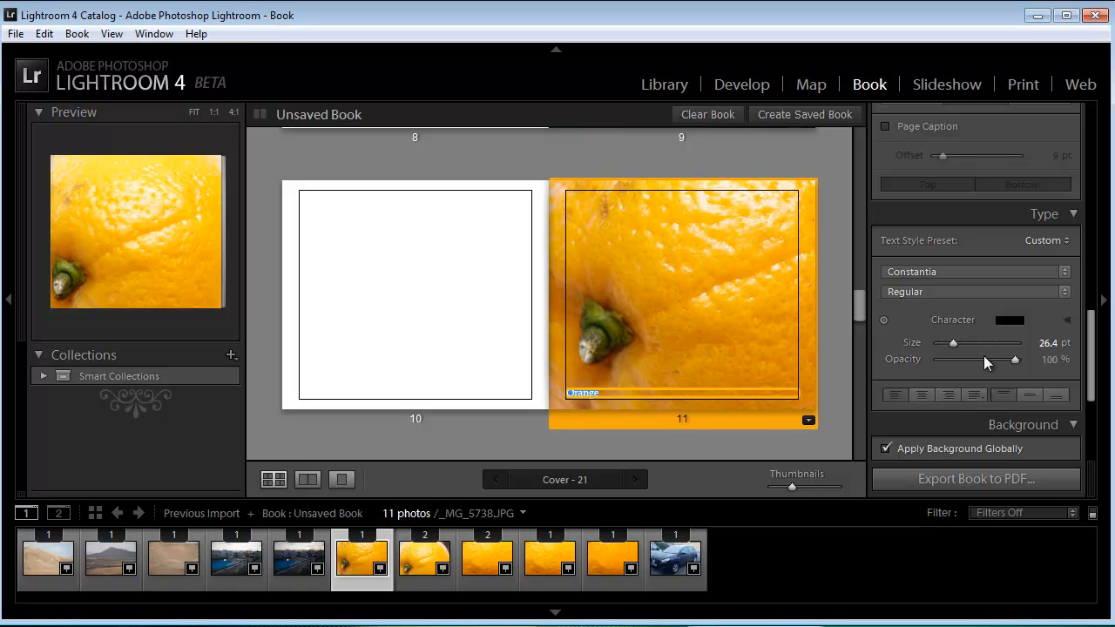
Step: Export the book to the Desktop as a PDF named photo_book
drag(1090, 331, 1097, 386)
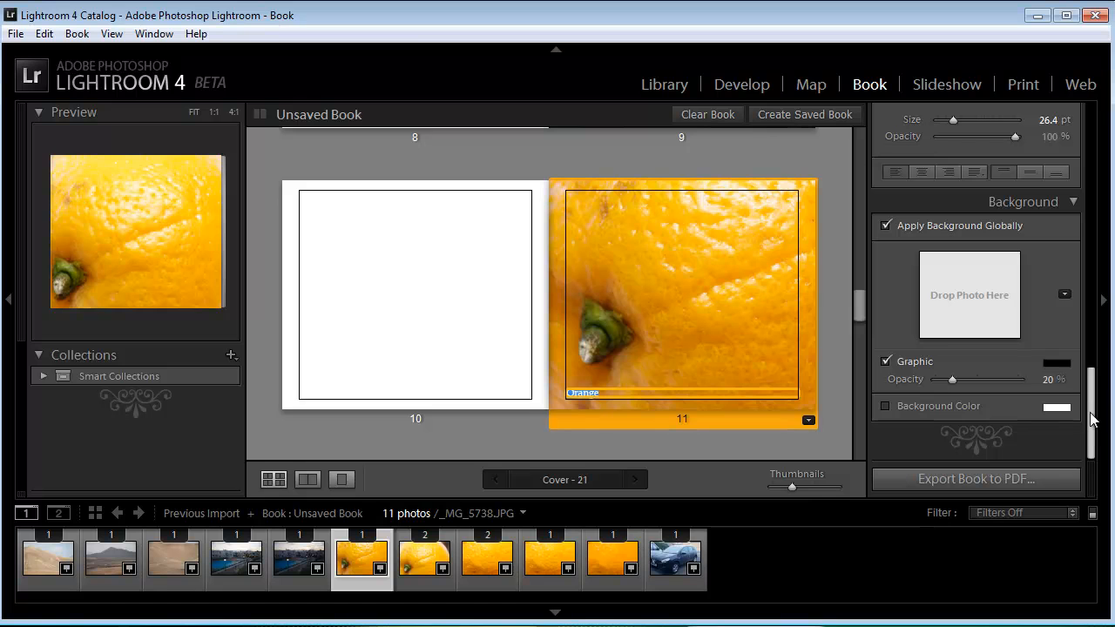
click(976, 479)
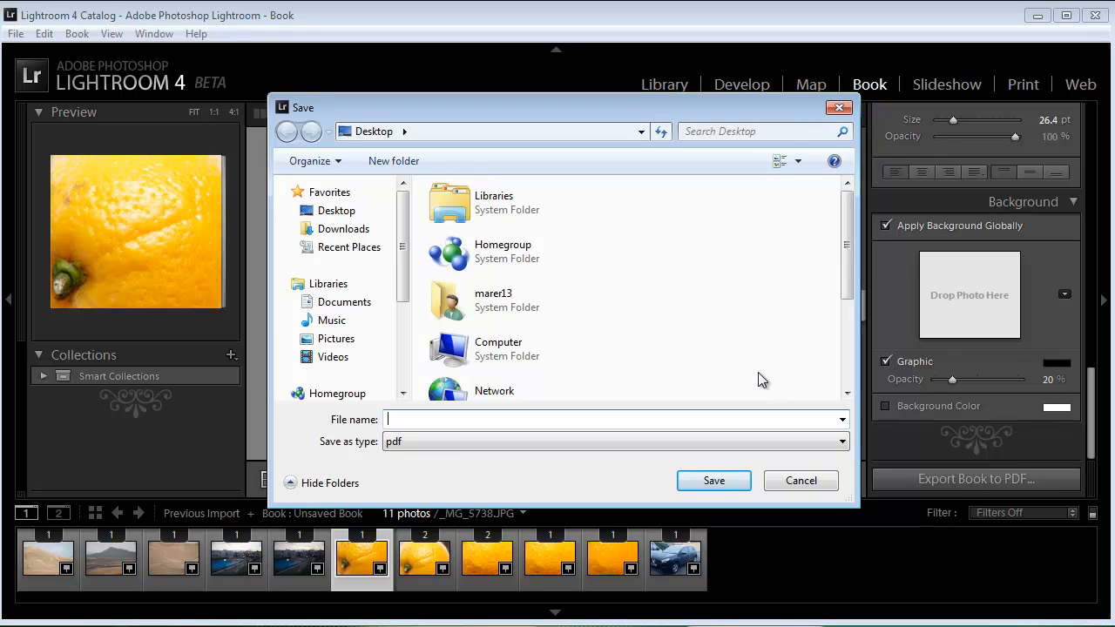
text(bod)
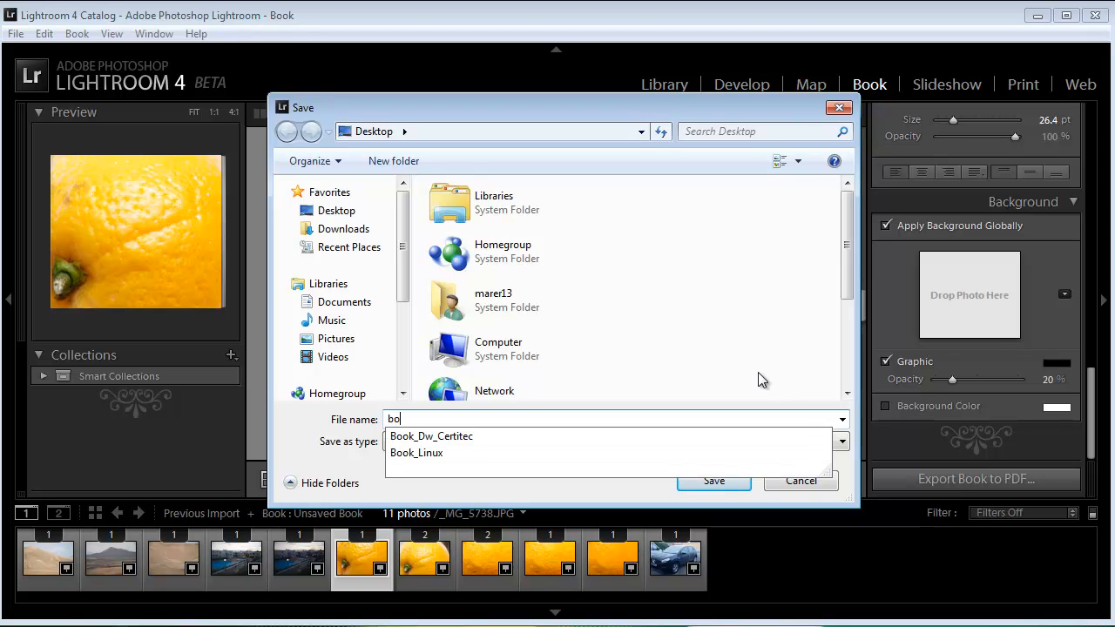
key(BackSpace)
text(ok)
text(p)
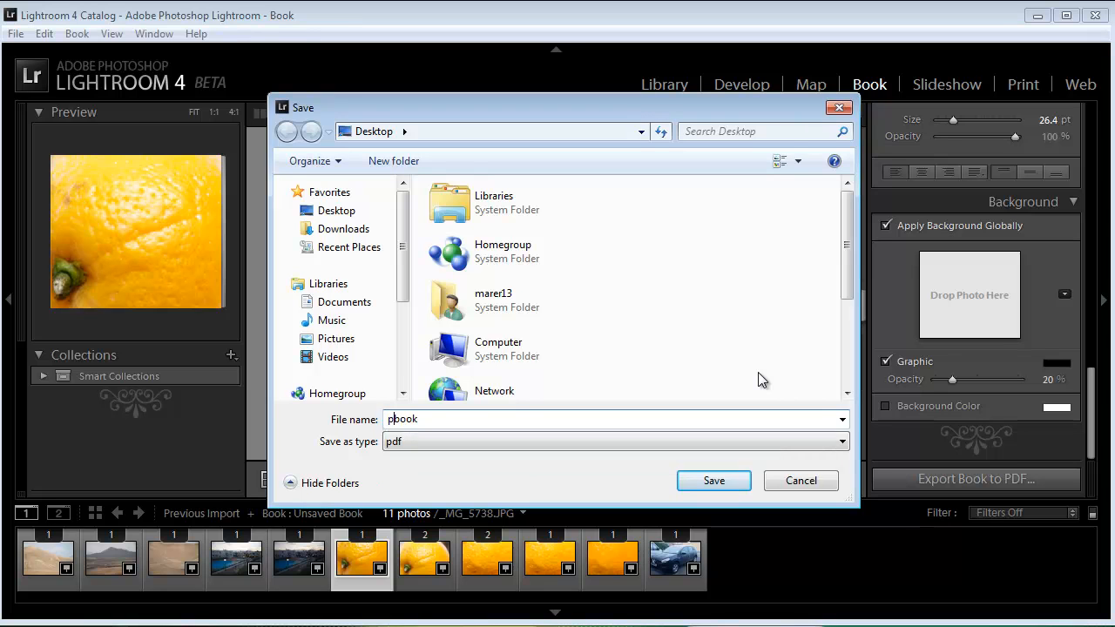
key(BackSpace)
text(photo_)
click(714, 482)
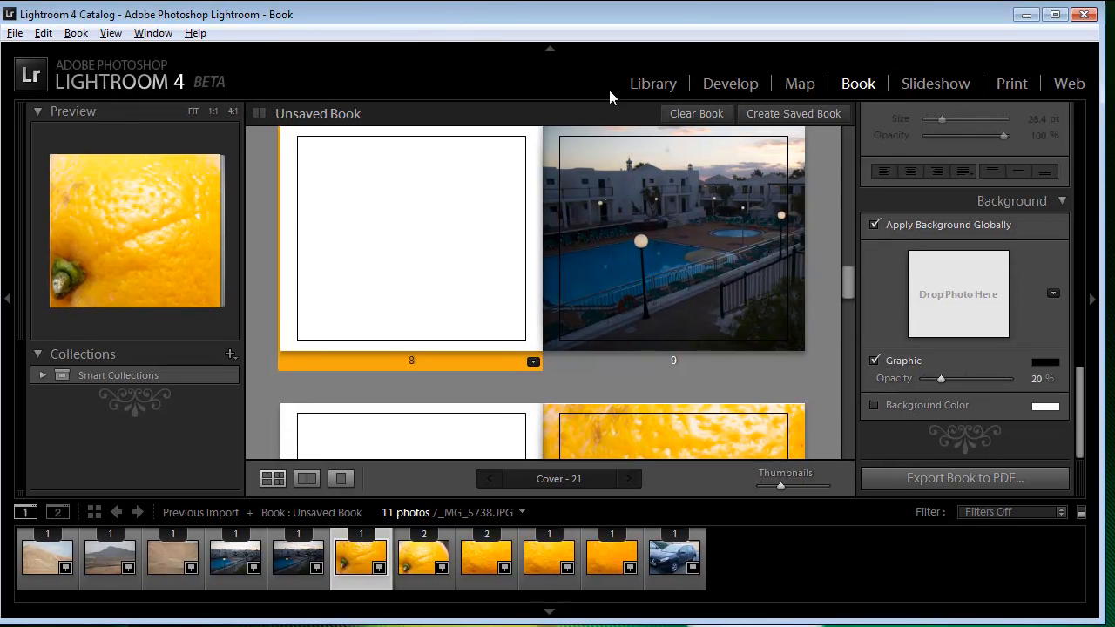
Step: Minimize Lightroom, open the Desktop folder in Windows Explorer and show the exported PDF files with their sizes as tiles
click(1027, 15)
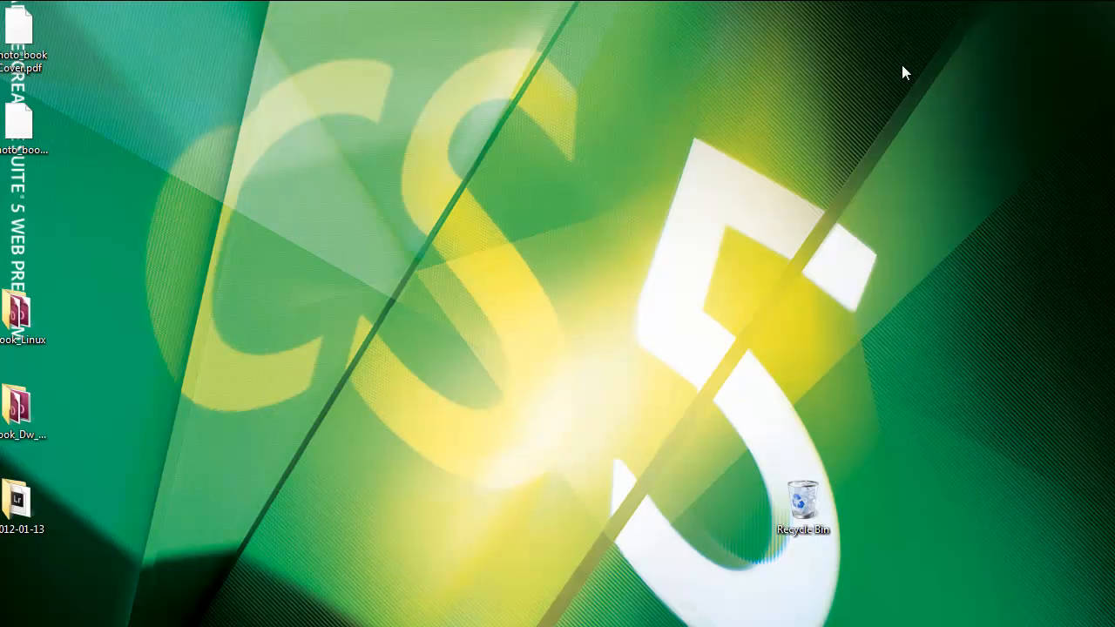
click(25, 129)
key(super)
click(257, 331)
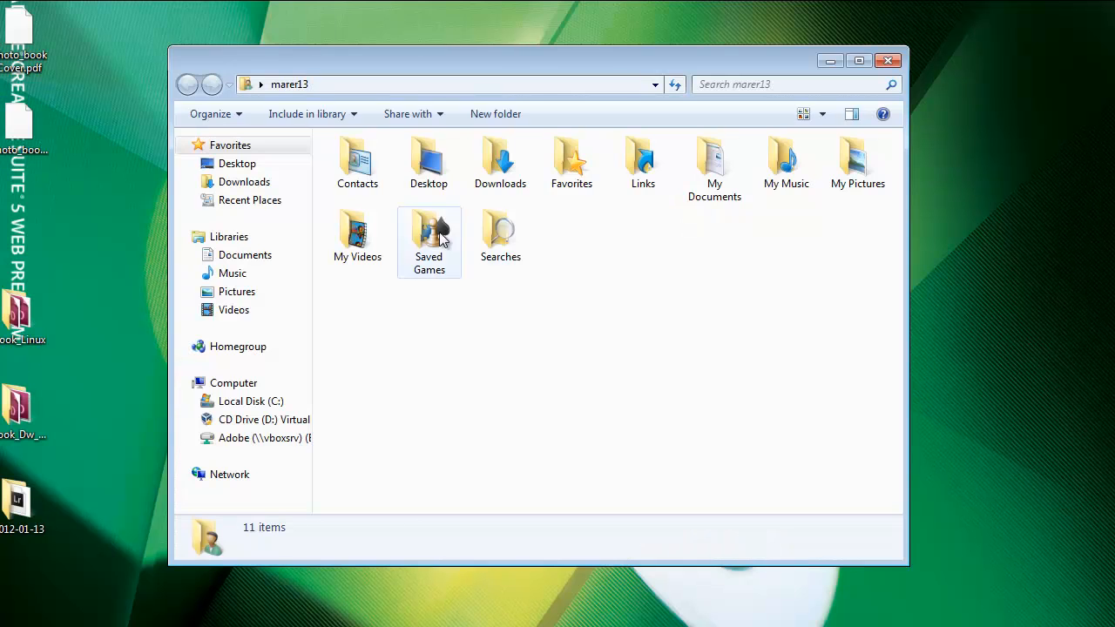
double_click(422, 158)
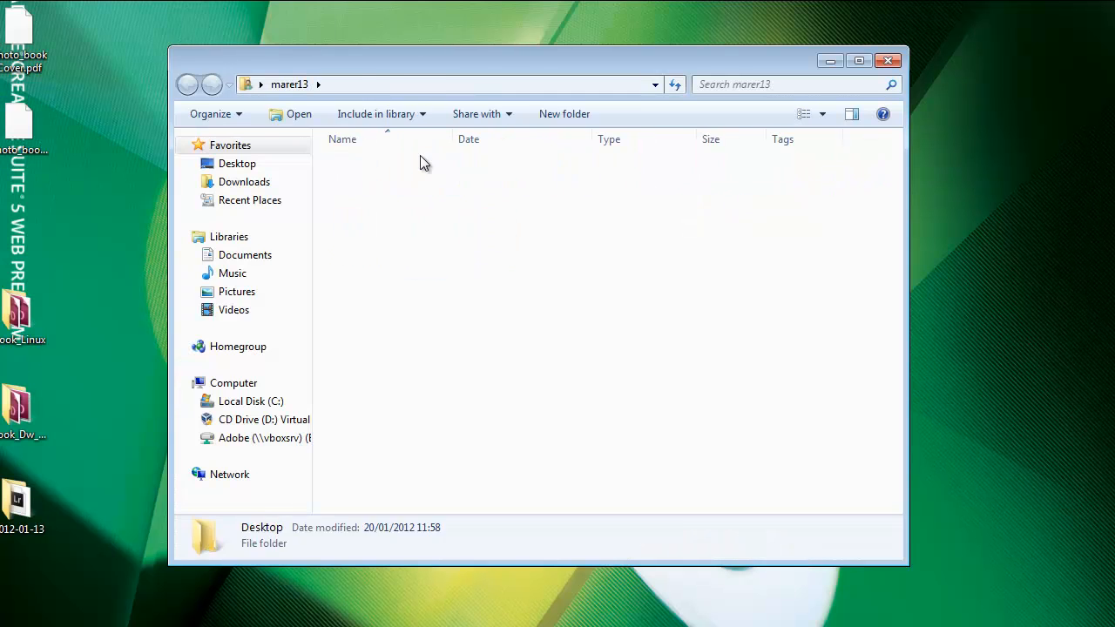
click(806, 116)
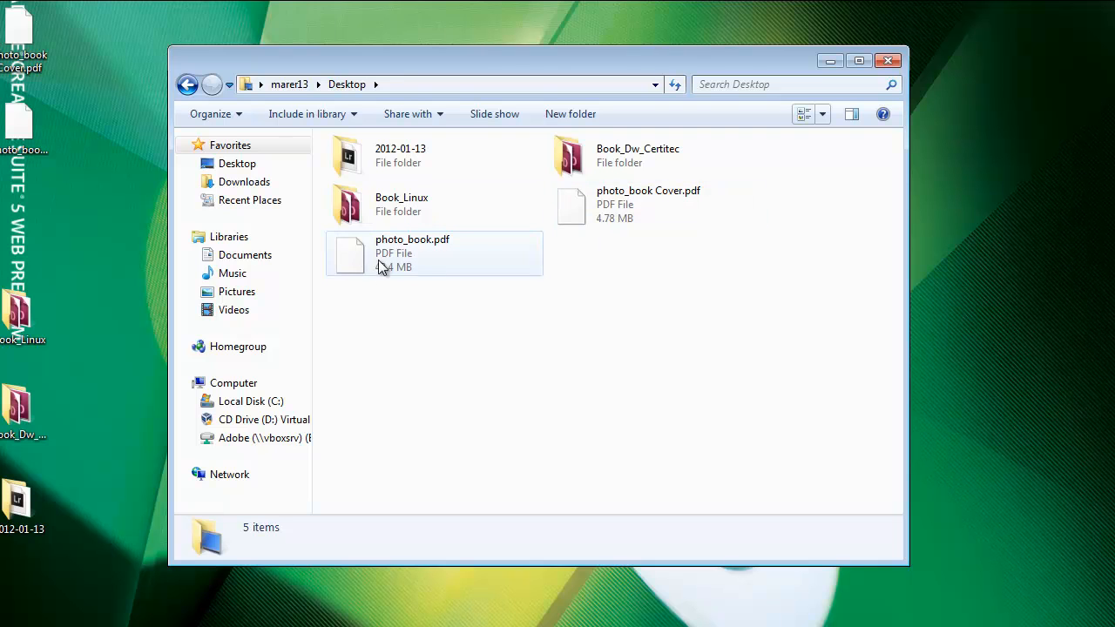
Step: Close the Desktop folder window and switch back to Lightroom to review the earlier book pages
click(888, 60)
key(alt+Tab)
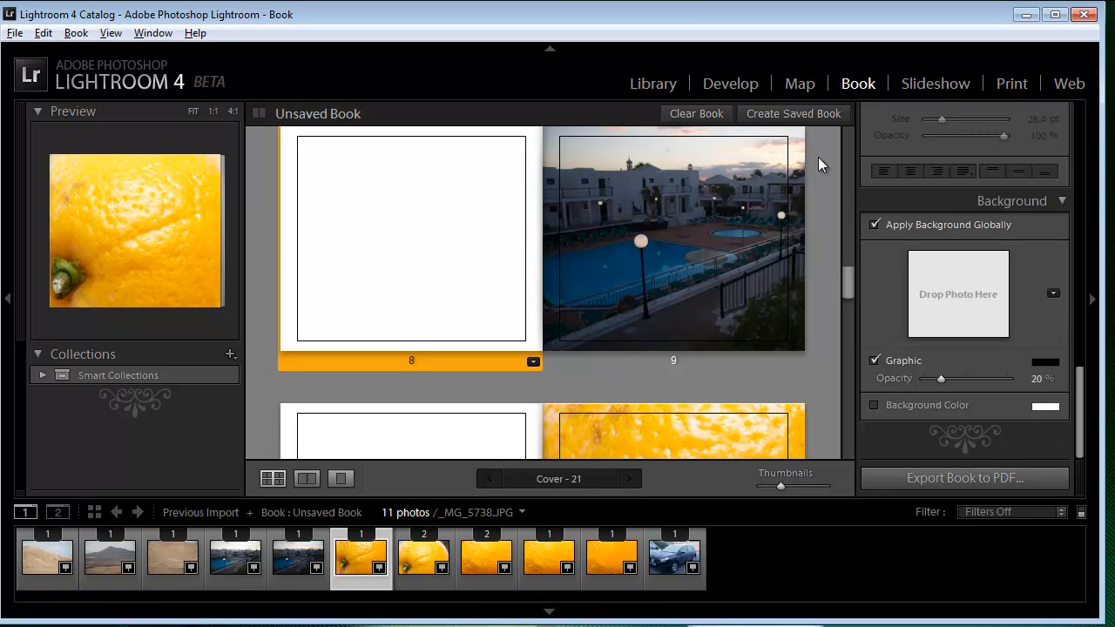
scroll(814, 163, up, 3)
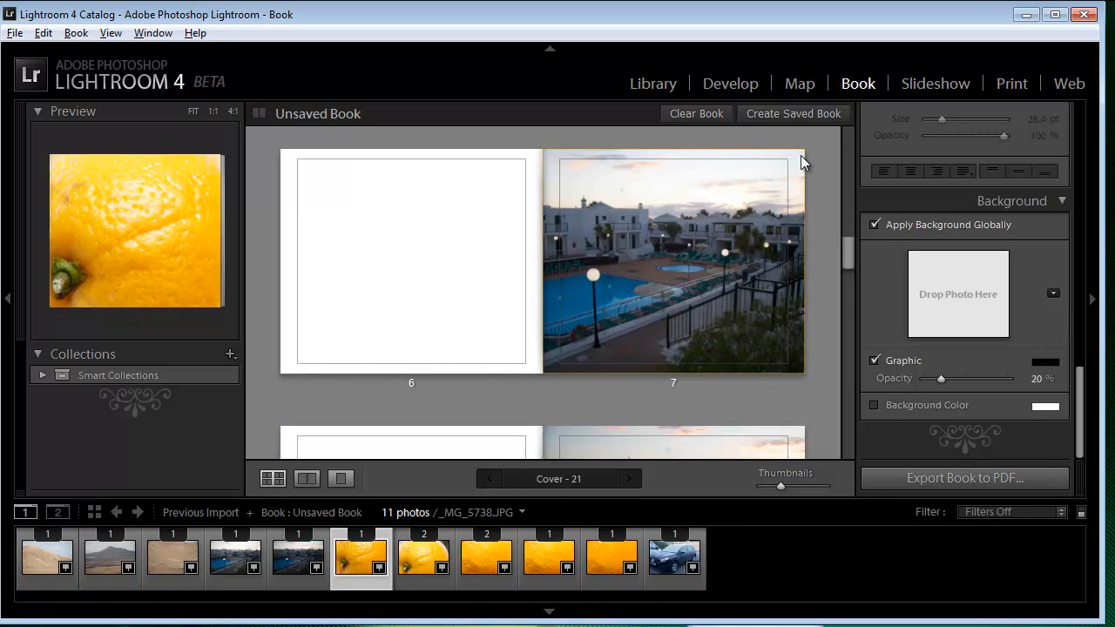